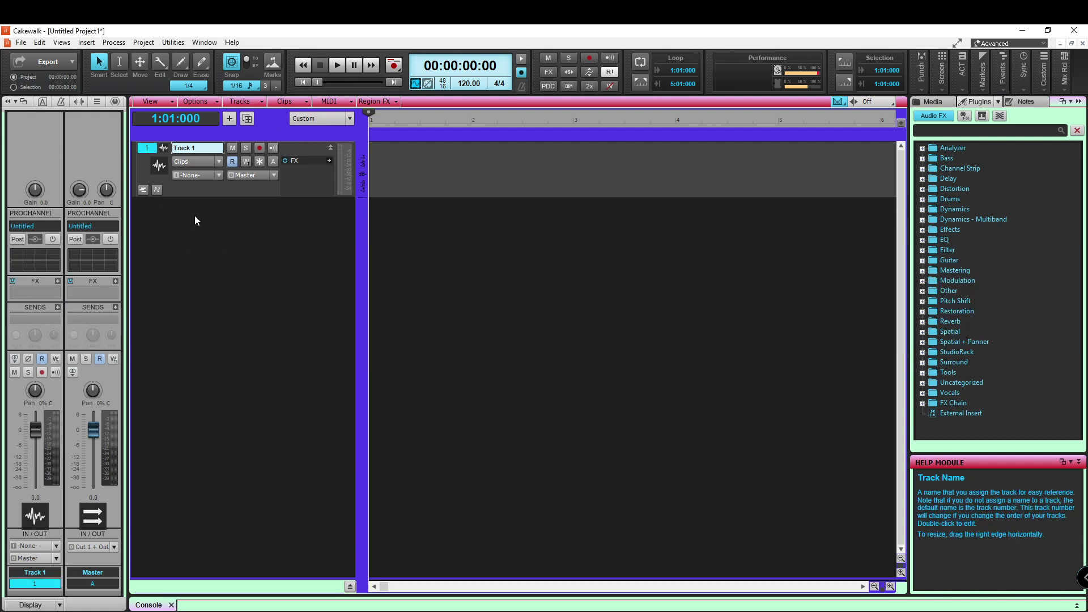
# Step: Delete Track 1 and insert an SI-Electric Piano instrument track in its place
pyautogui.rightClick(149, 149)
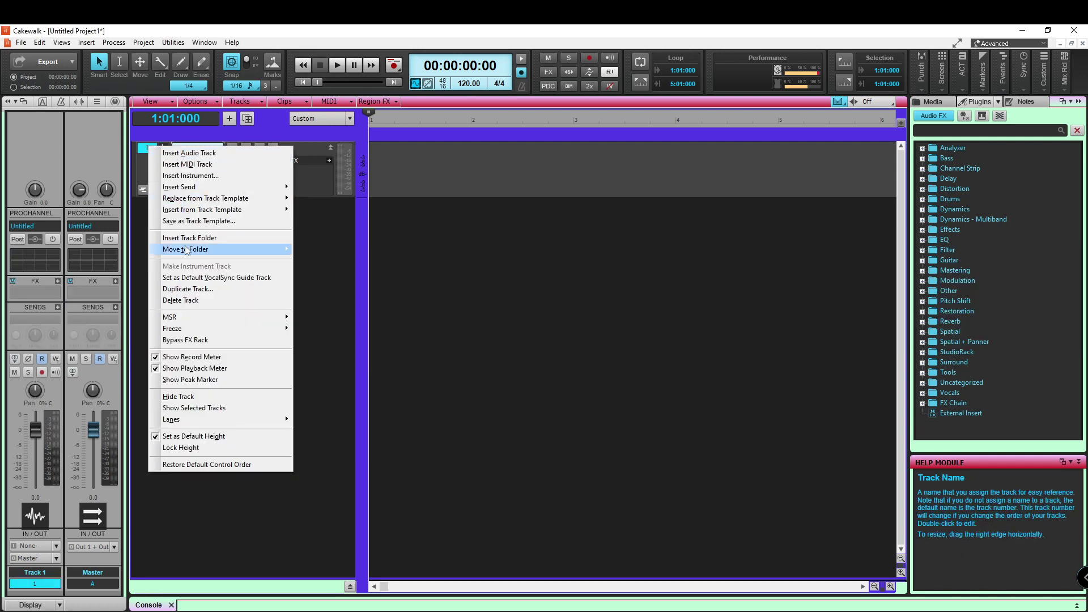
pyautogui.click(181, 300)
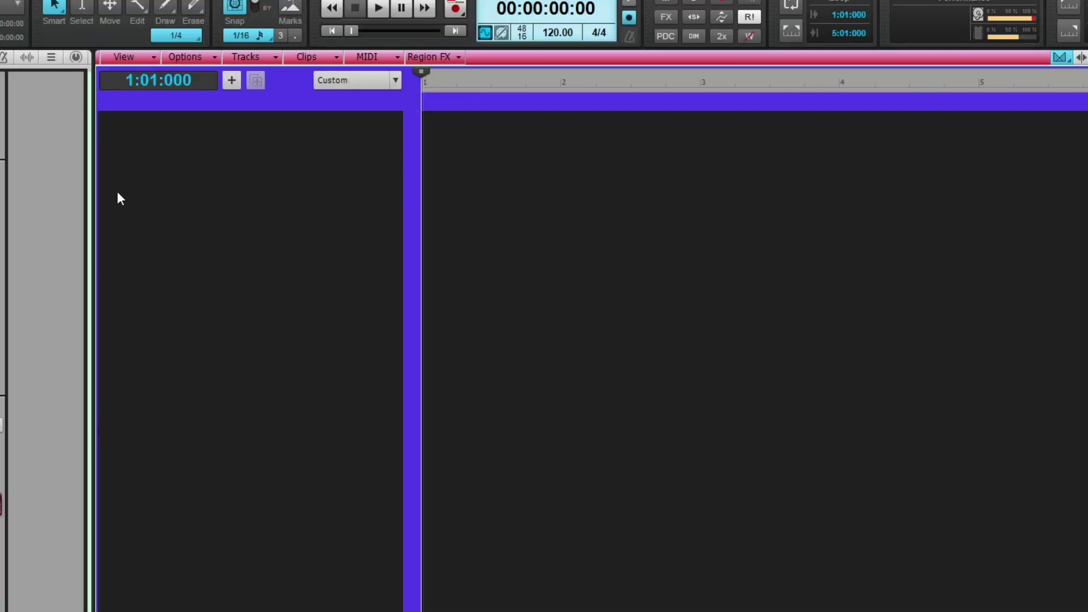
pyautogui.rightClick(212, 151)
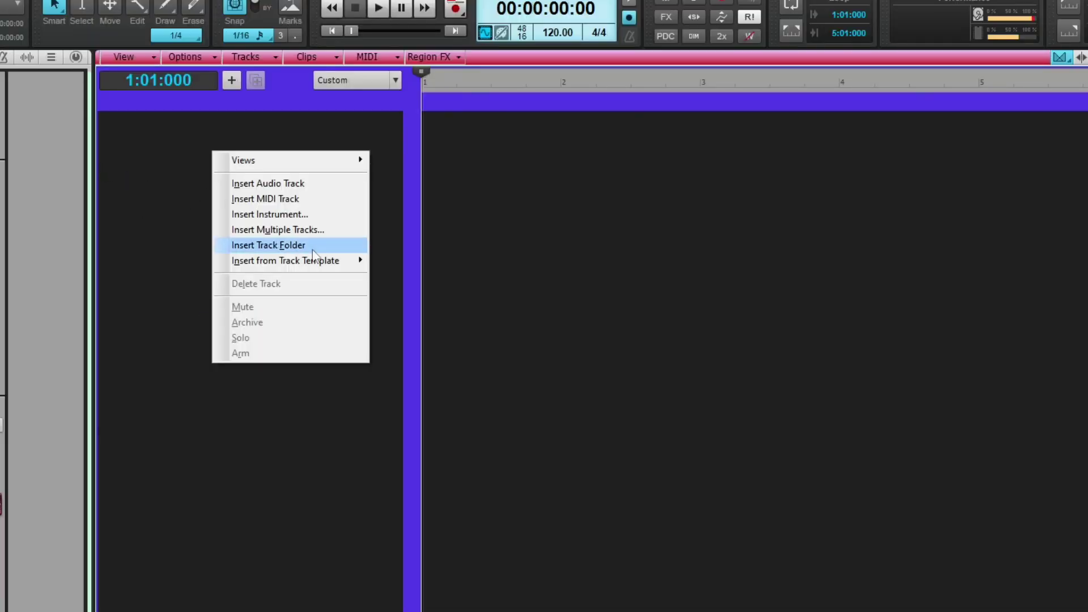
pyautogui.click(310, 213)
pyautogui.click(374, 39)
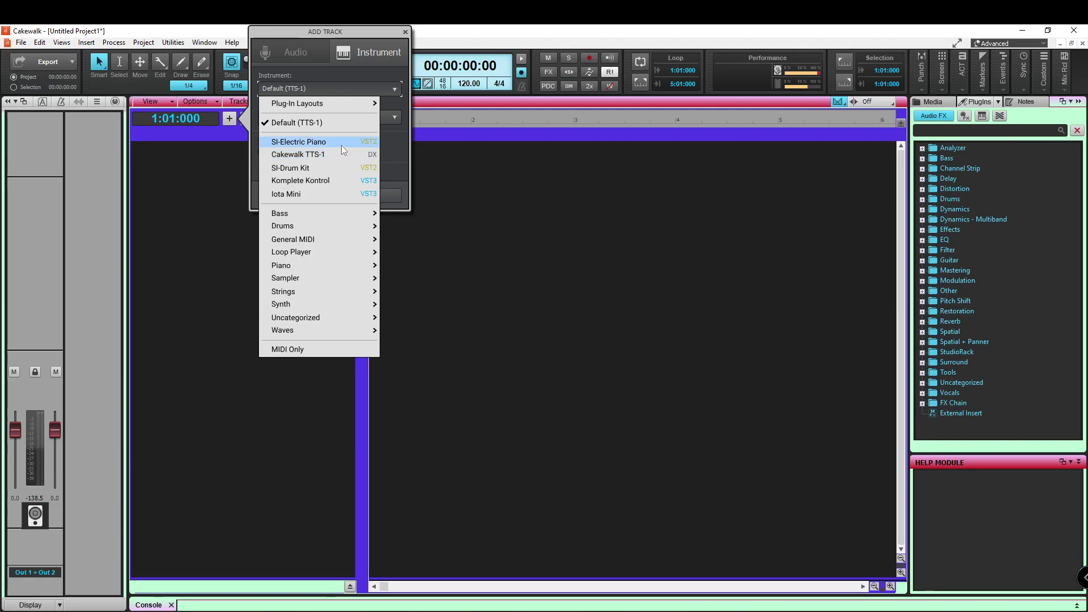
pyautogui.click(384, 111)
pyautogui.click(366, 195)
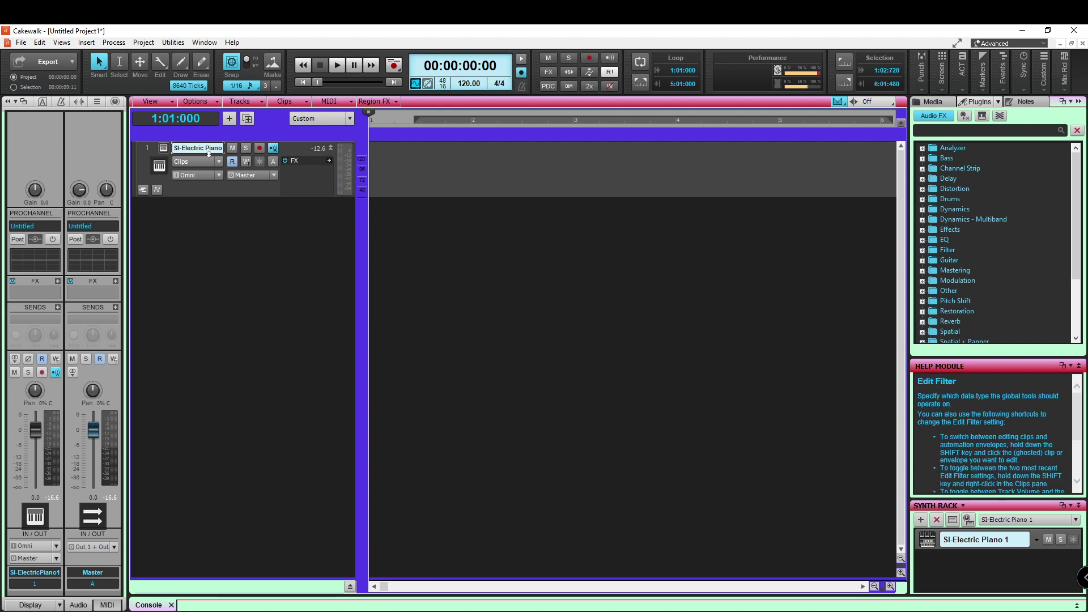
# Step: Open SI-Electric Piano 1 in a maximized Piano Roll, toggling track list collapse and Track Filter
pyautogui.doubleClick(379, 154)
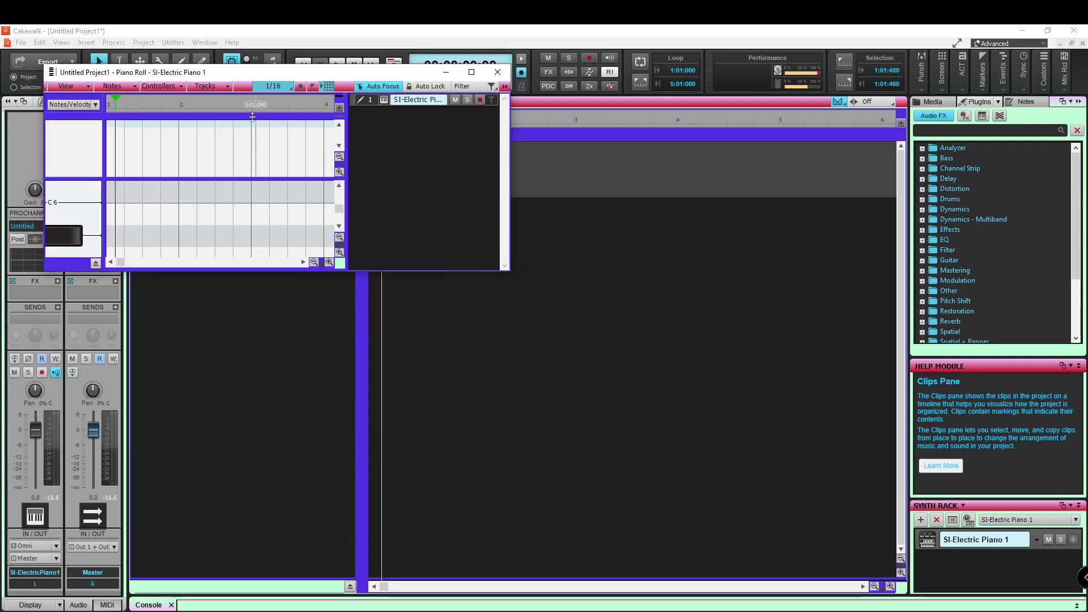
pyautogui.click(471, 72)
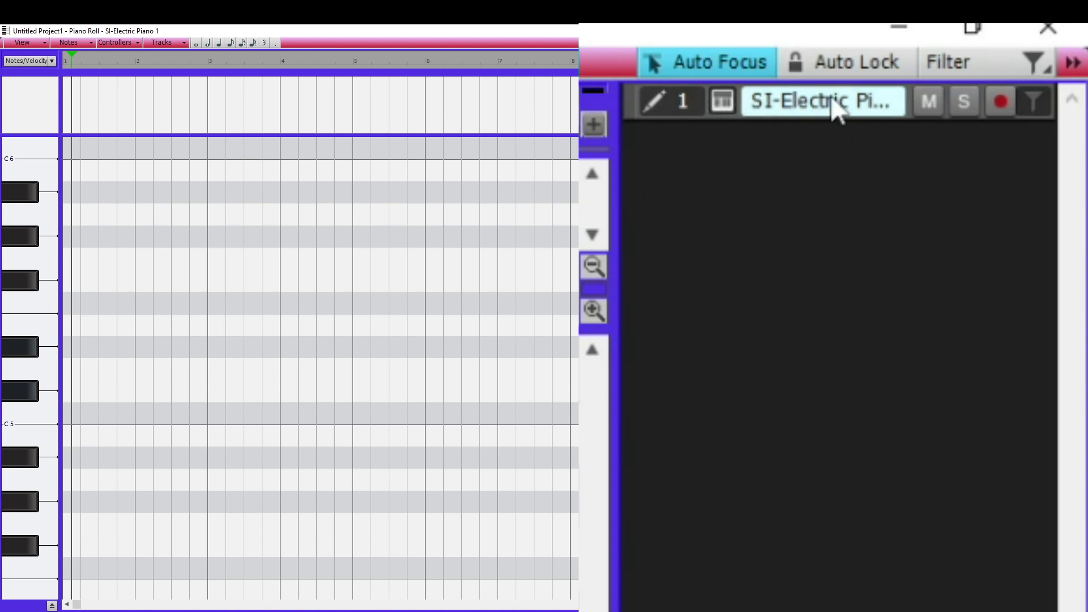
pyautogui.click(1074, 66)
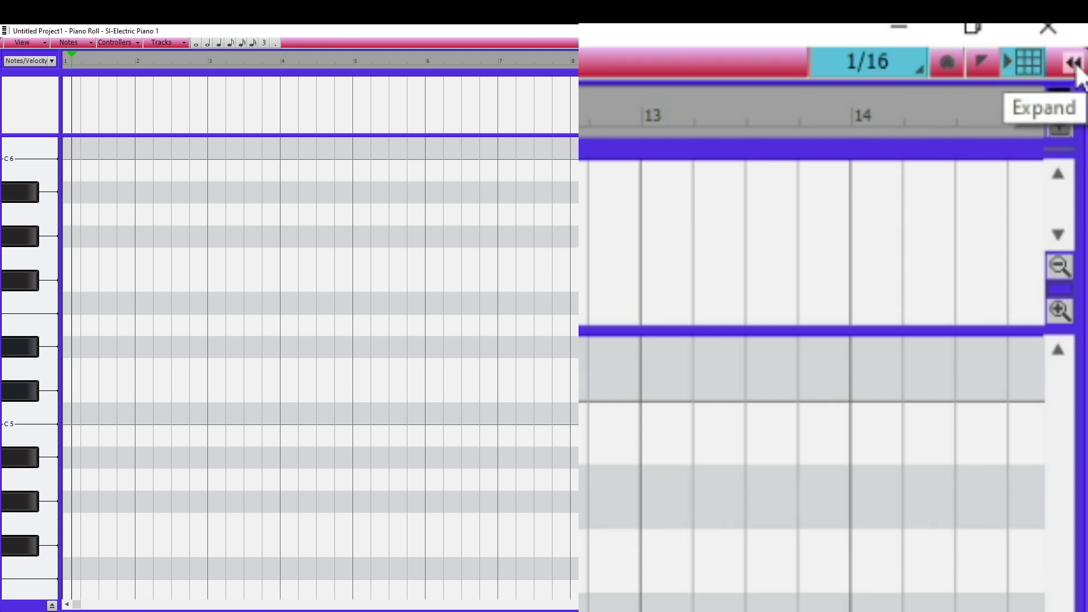
pyautogui.click(1074, 64)
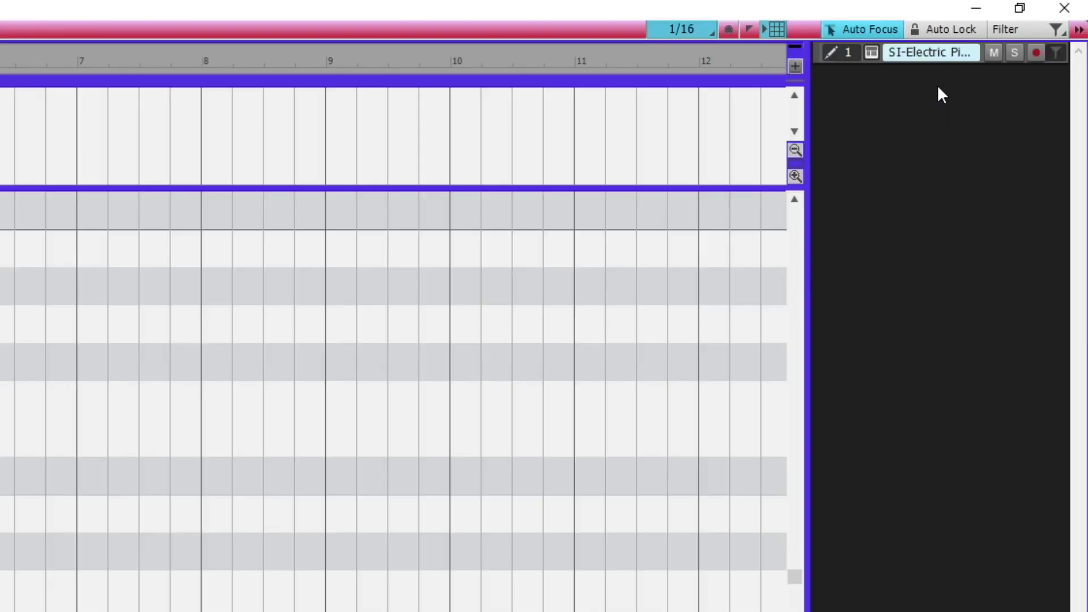
pyautogui.click(1056, 29)
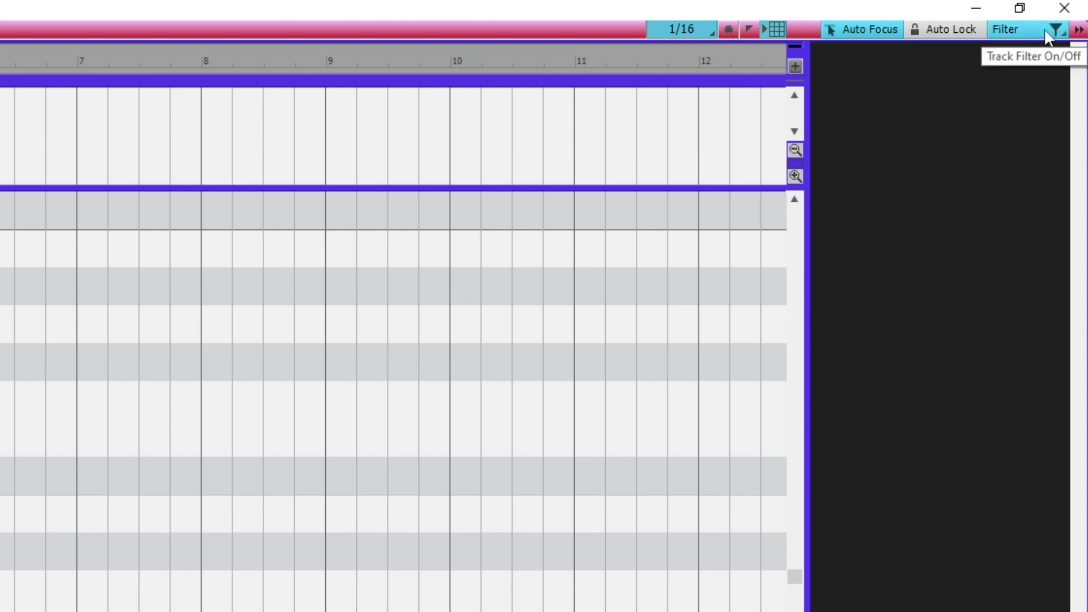
pyautogui.click(1046, 32)
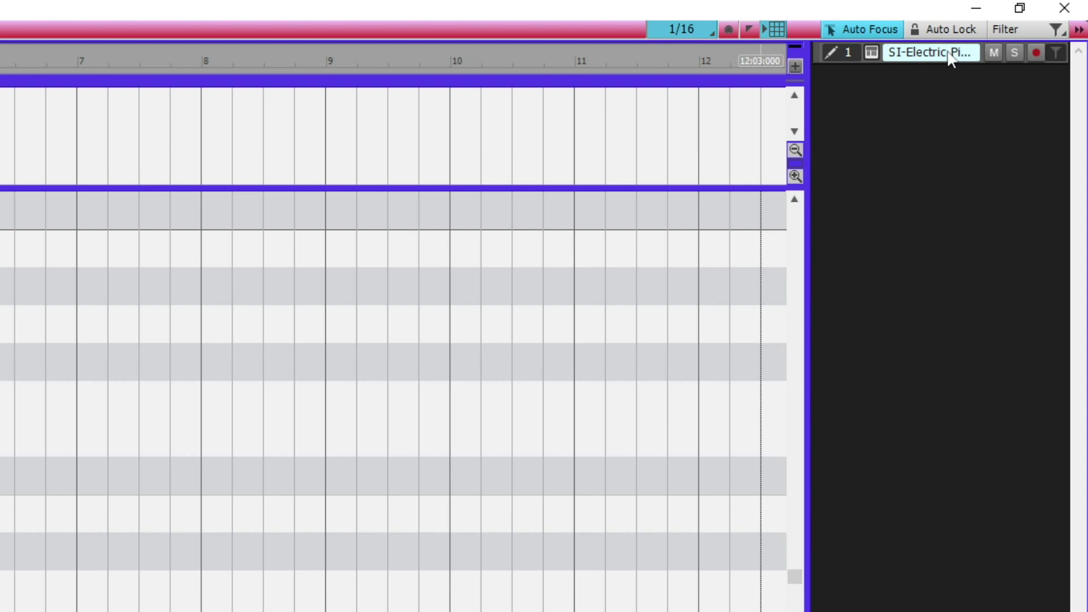
pyautogui.rightClick(924, 57)
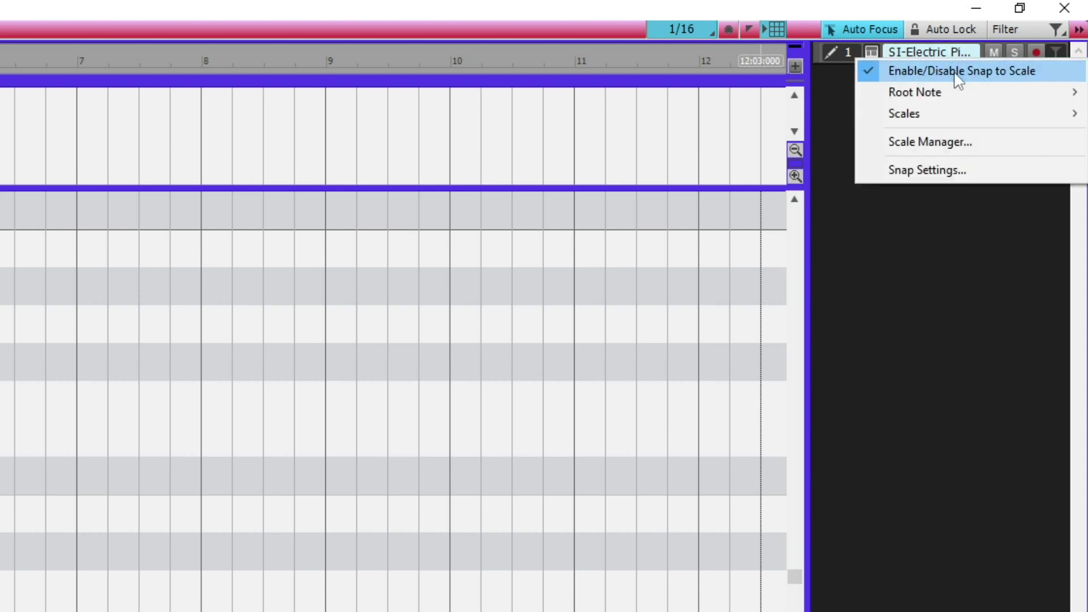
pyautogui.click(934, 71)
pyautogui.rightClick(931, 61)
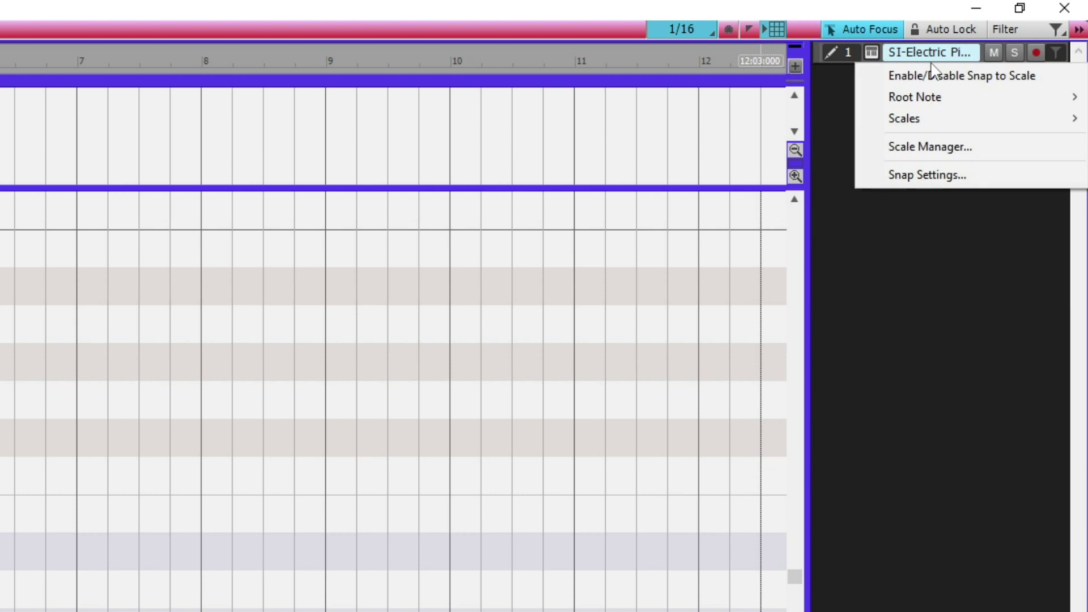
pyautogui.click(984, 76)
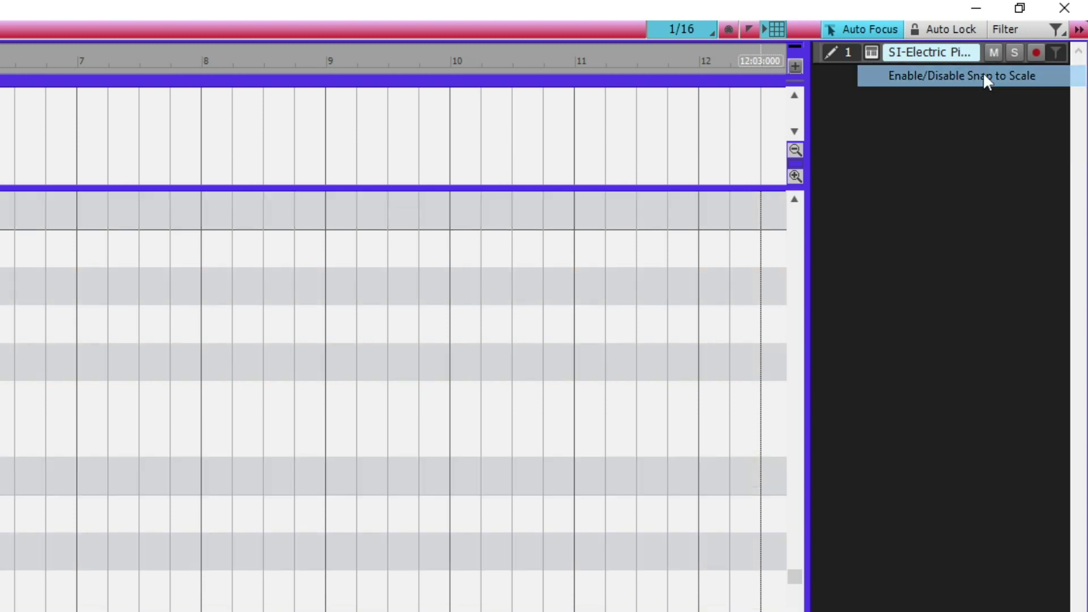
pyautogui.rightClick(927, 57)
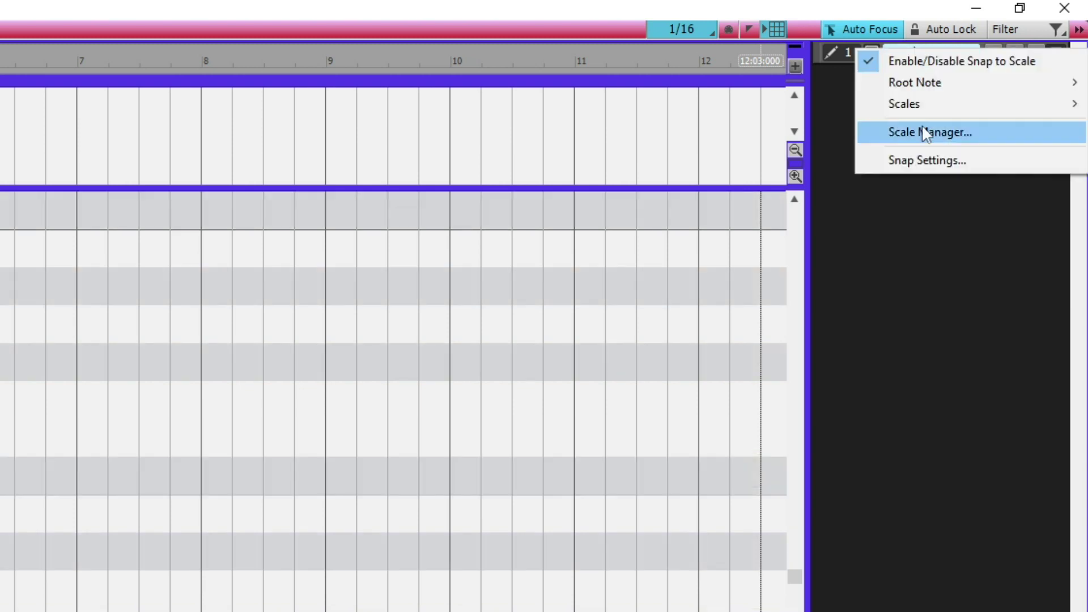
pyautogui.click(924, 63)
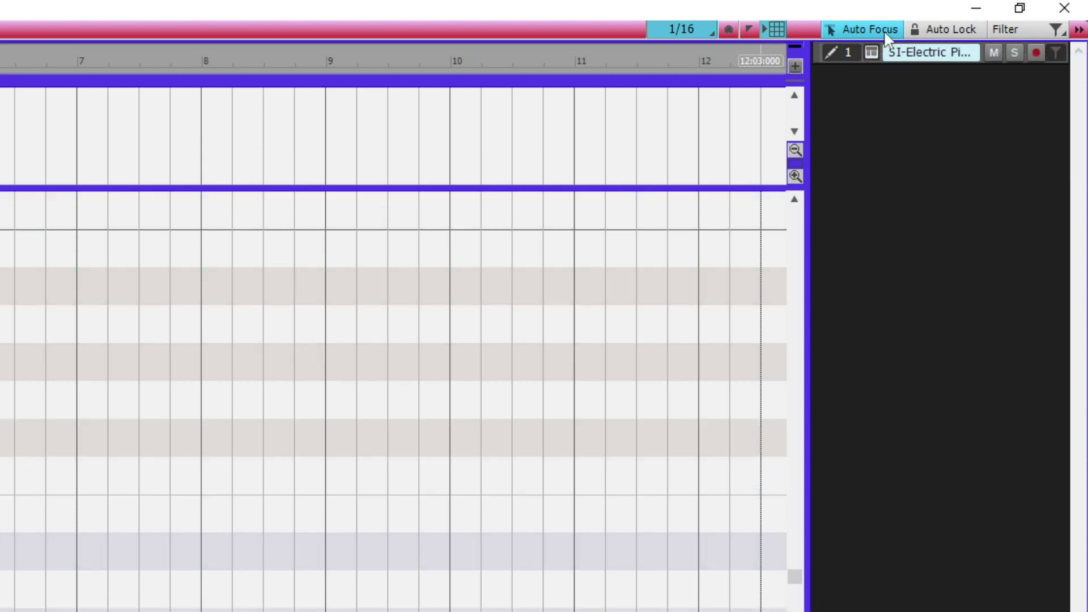
pyautogui.rightClick(931, 56)
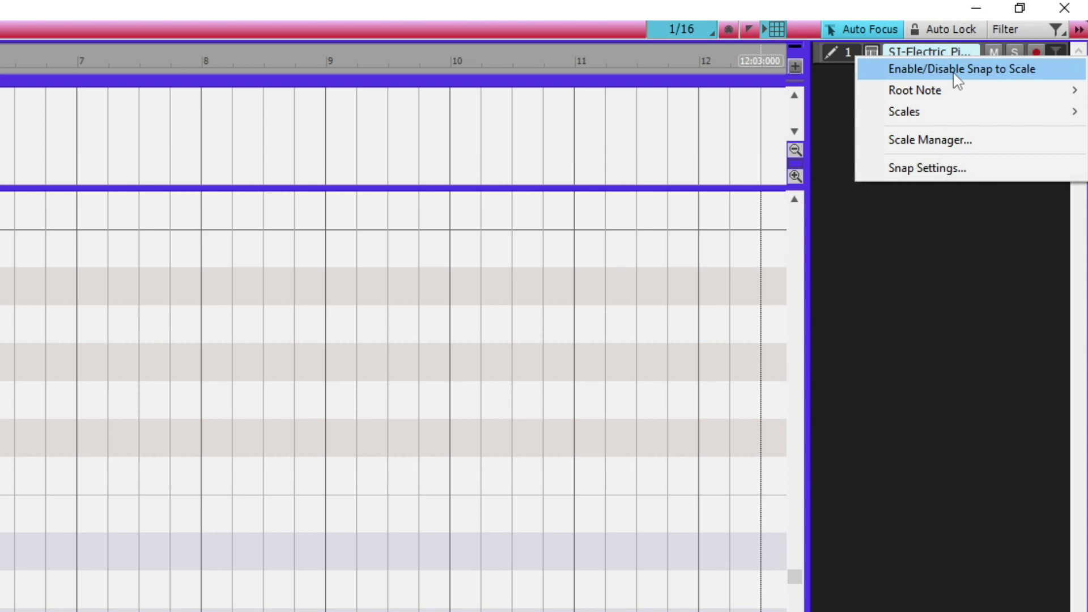
pyautogui.click(1014, 72)
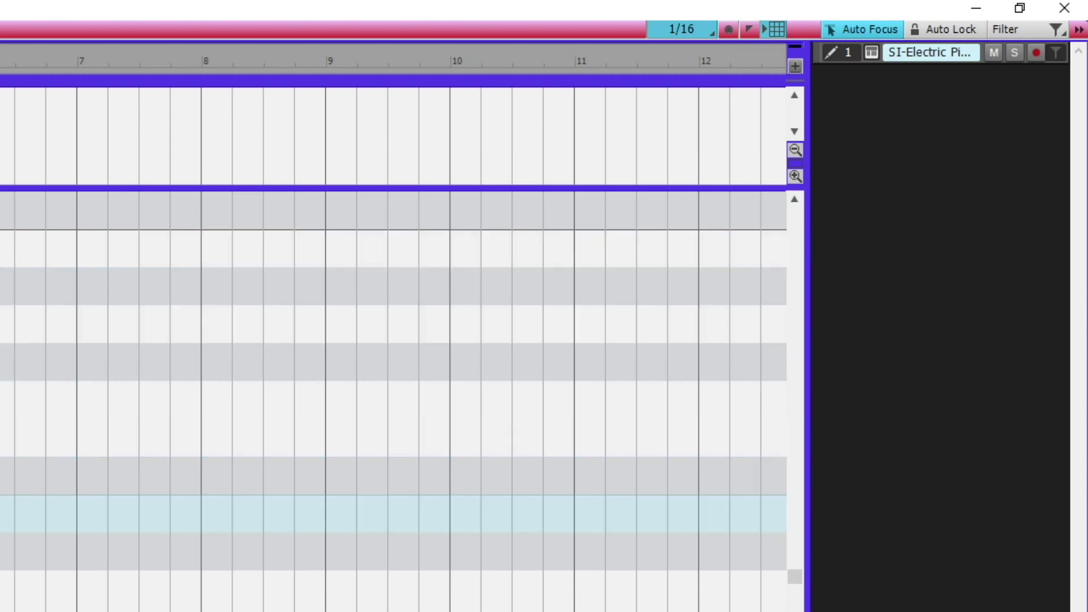
# Step: Keep the snap root at D and browse the scale families in the Snap to Scale menu
pyautogui.rightClick(934, 55)
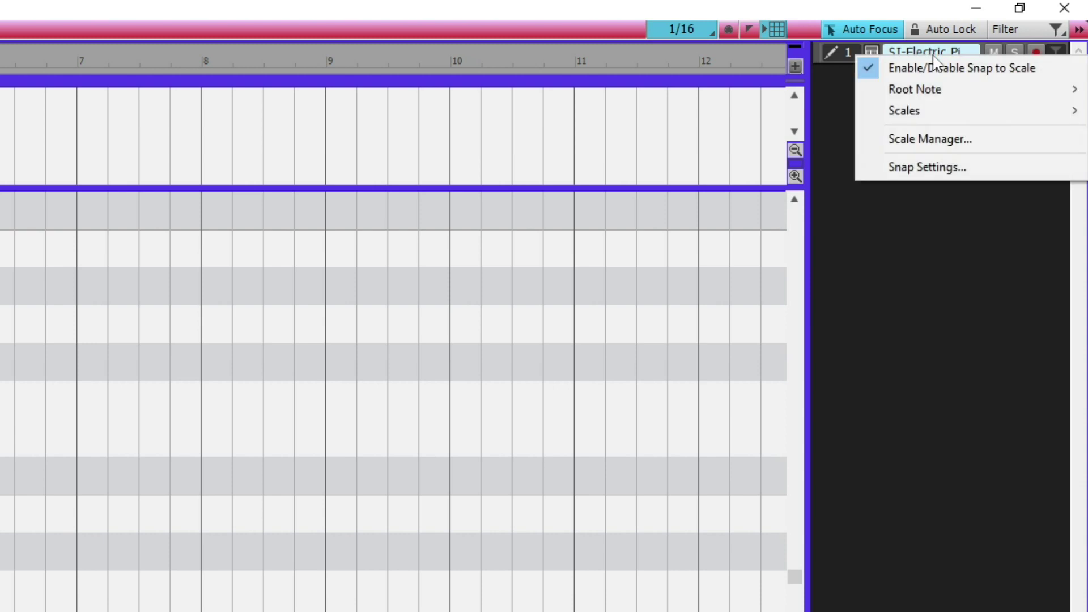
pyautogui.moveTo(946, 94)
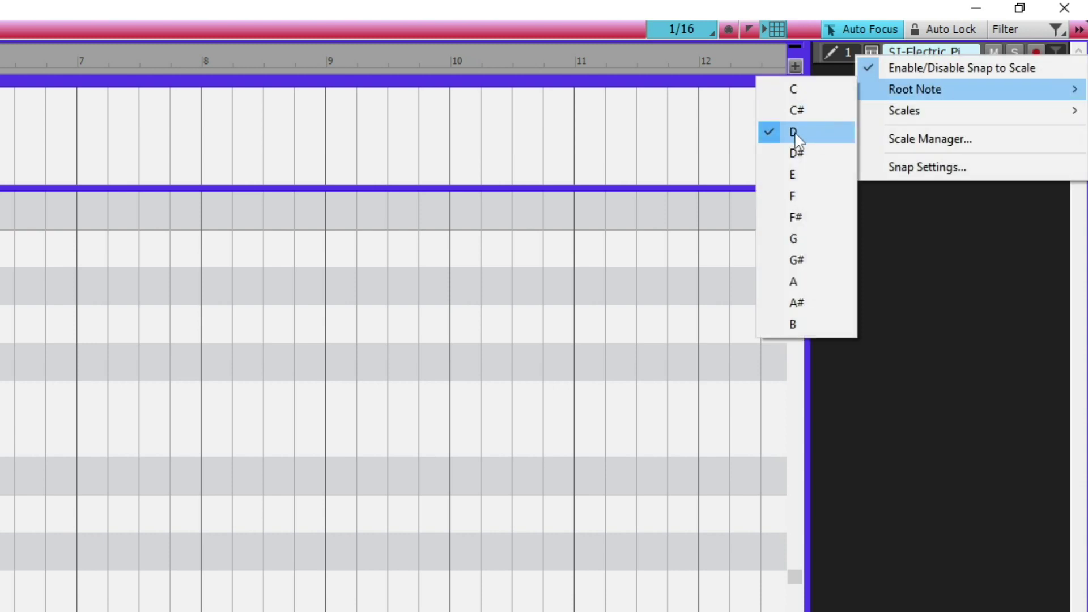
pyautogui.click(817, 136)
pyautogui.rightClick(953, 57)
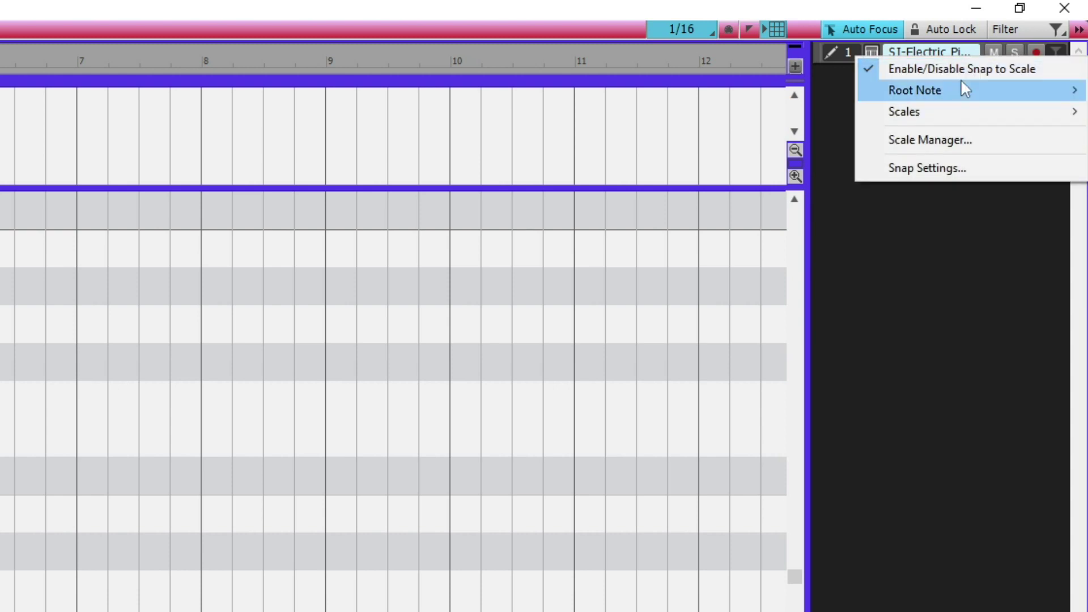
pyautogui.moveTo(954, 126)
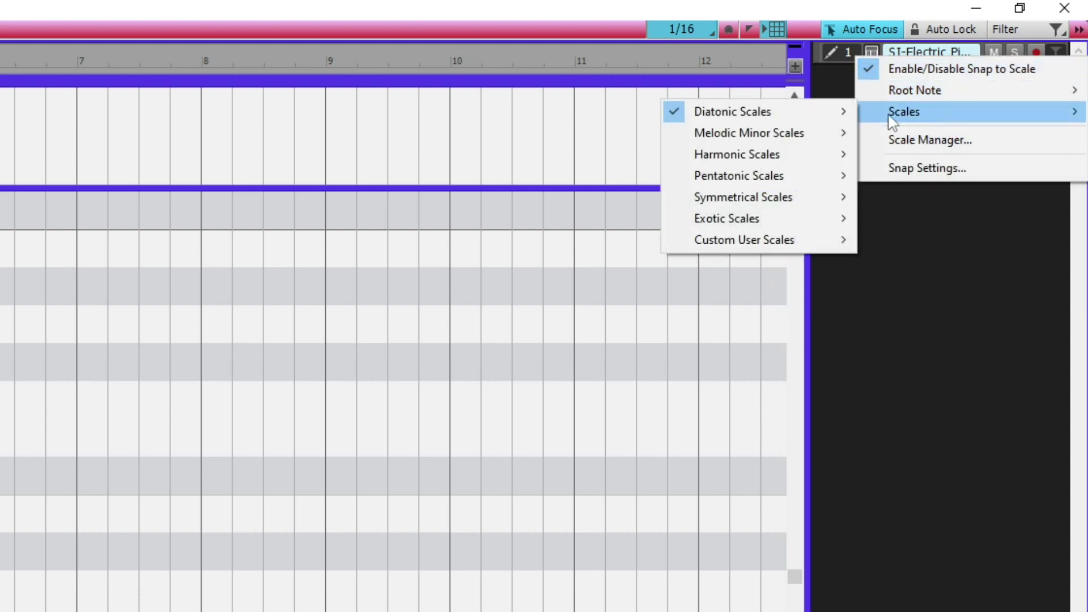
pyautogui.moveTo(836, 113)
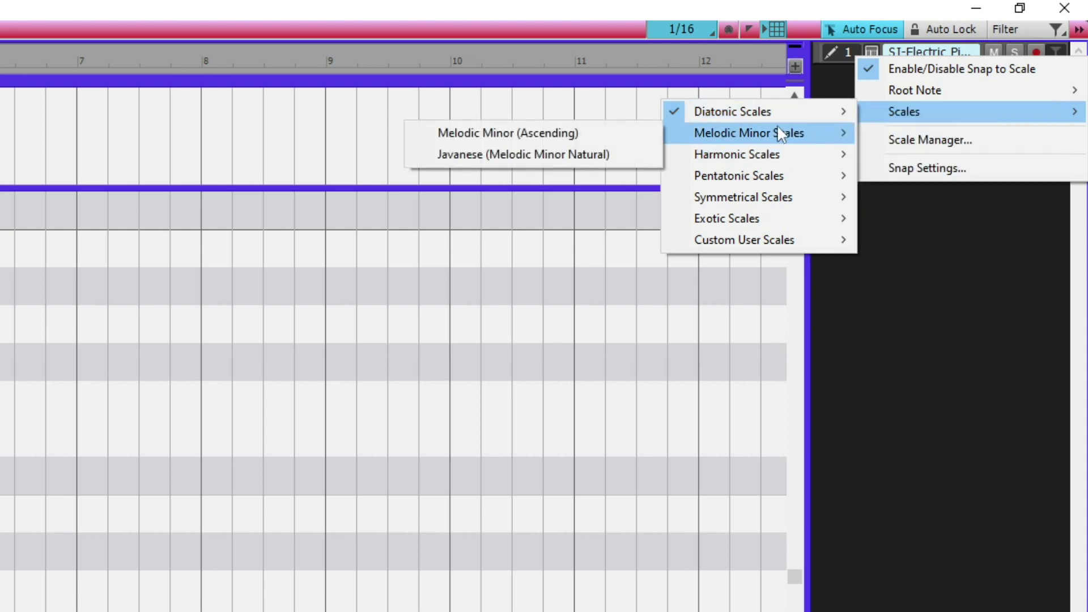
pyautogui.moveTo(764, 148)
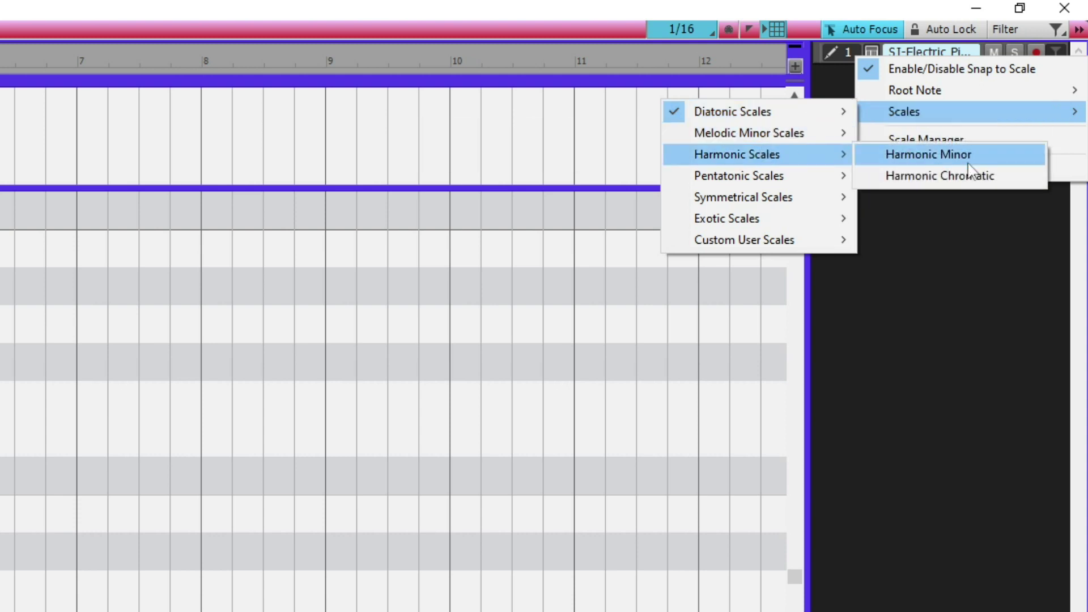
pyautogui.moveTo(843, 182)
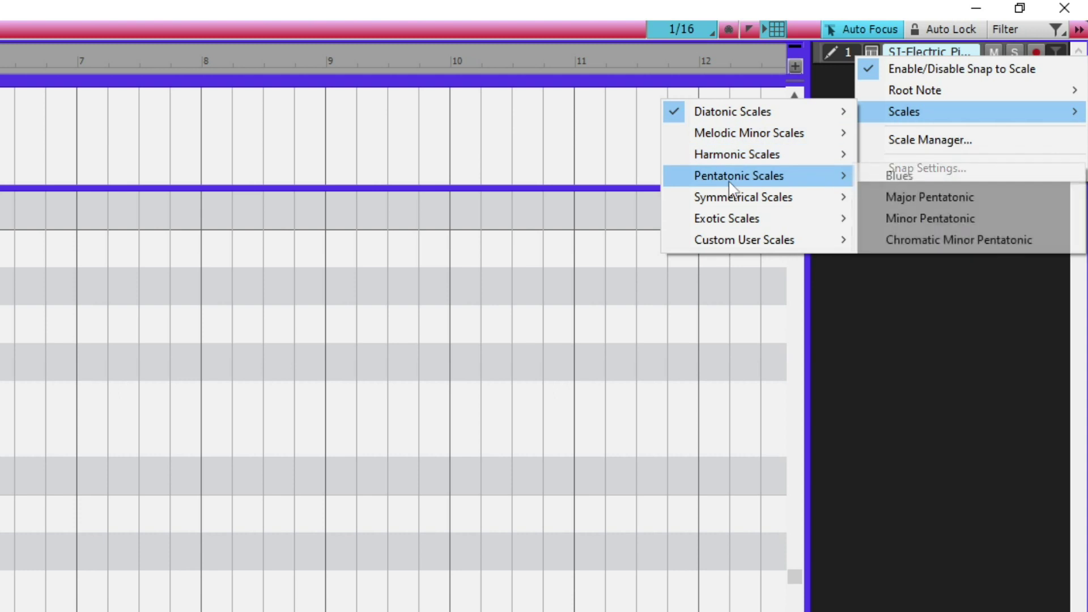
pyautogui.moveTo(810, 202)
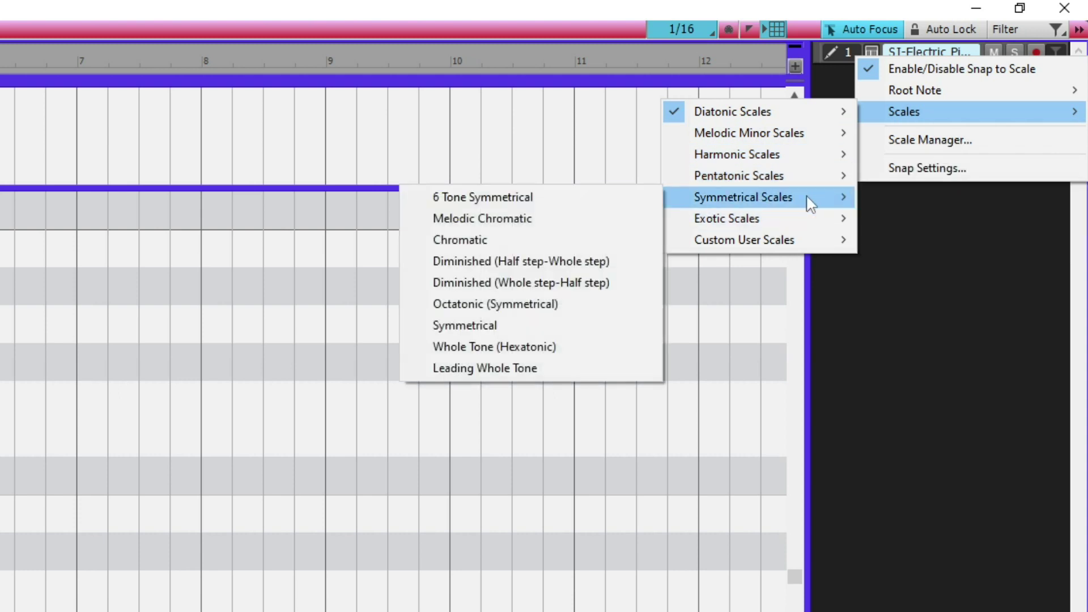
pyautogui.moveTo(799, 227)
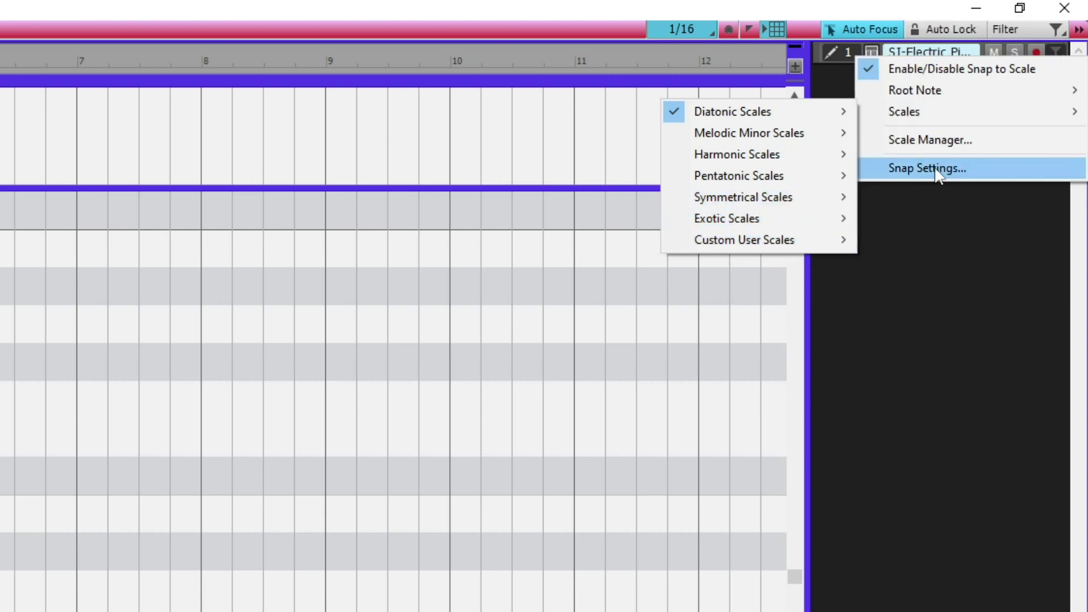
# Step: Open Snap Settings and confirm Adjust to Nearest Note for off-scale notes
pyautogui.click(981, 170)
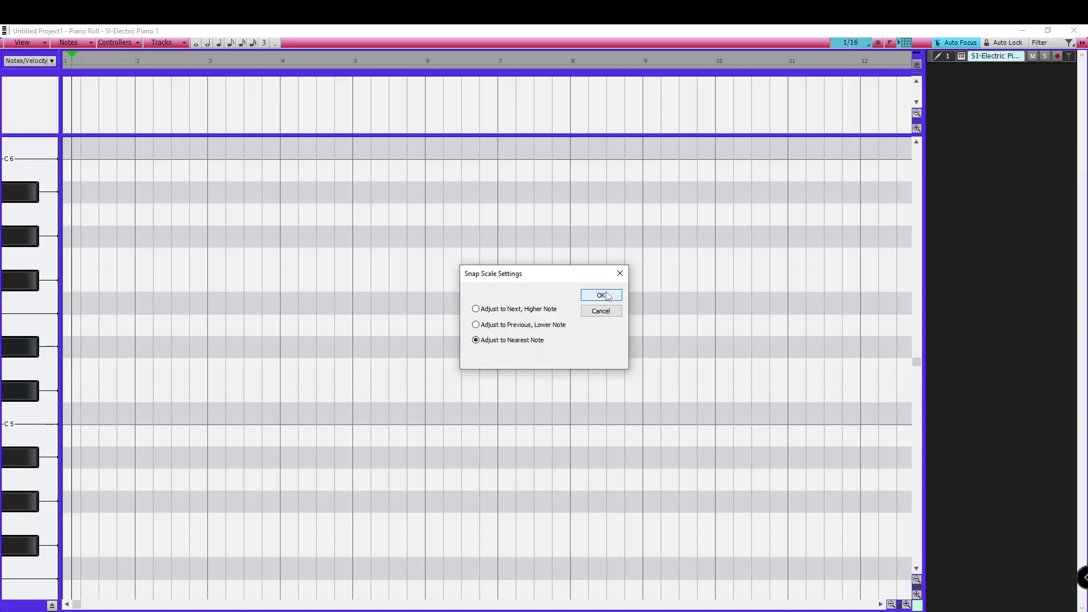
pyautogui.click(684, 280)
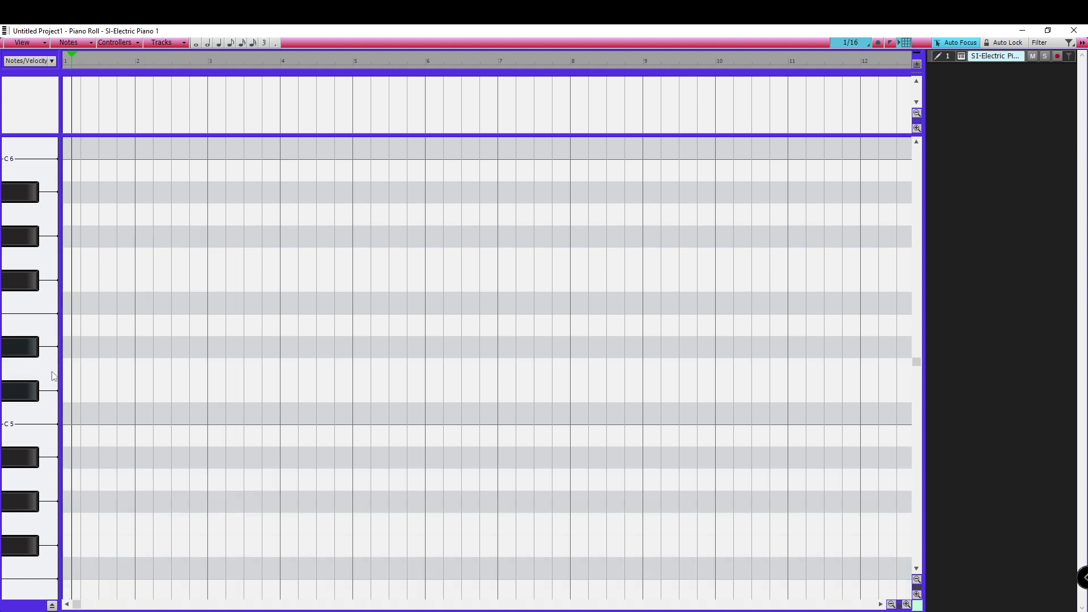
pyautogui.scroll(-5, 52, 371)
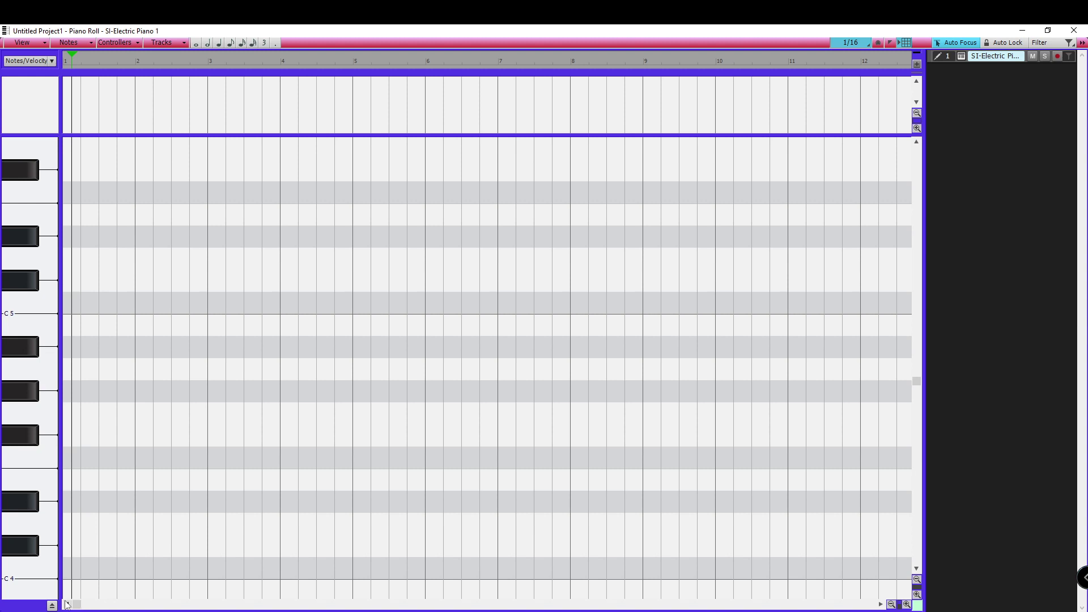
# Step: Draw test notes D4, E4, F#4, G4 and A4 across bars 1 to 11
pyautogui.click(67, 520)
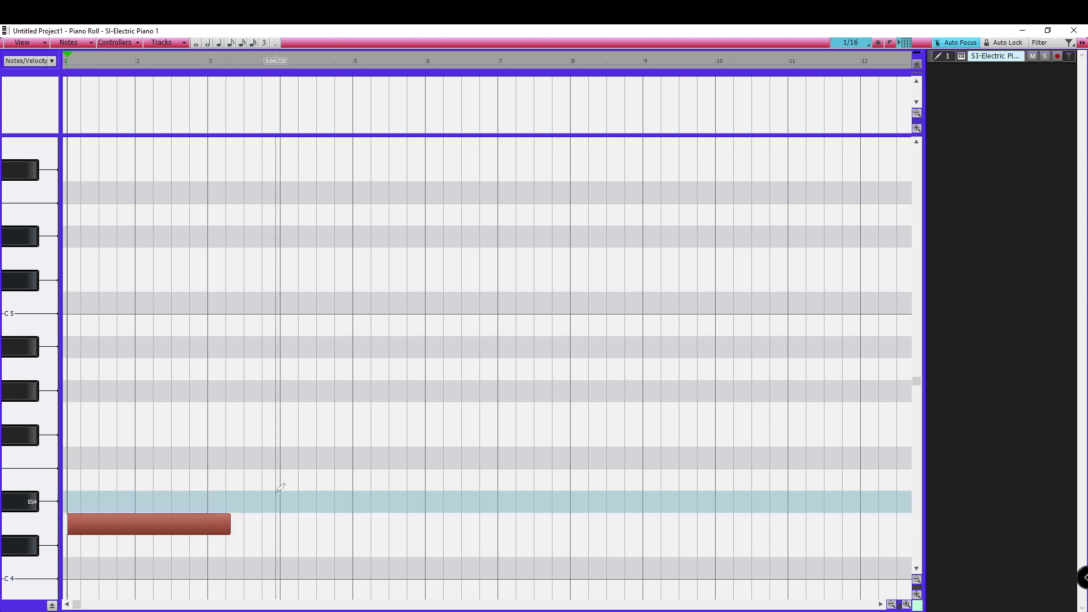
pyautogui.click(255, 480)
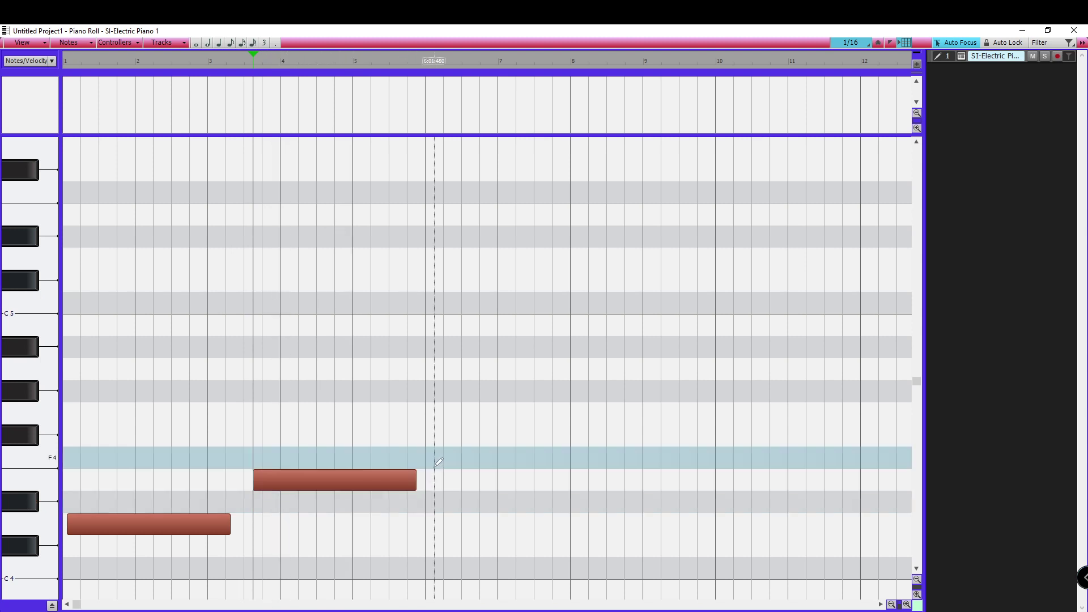
pyautogui.click(435, 436)
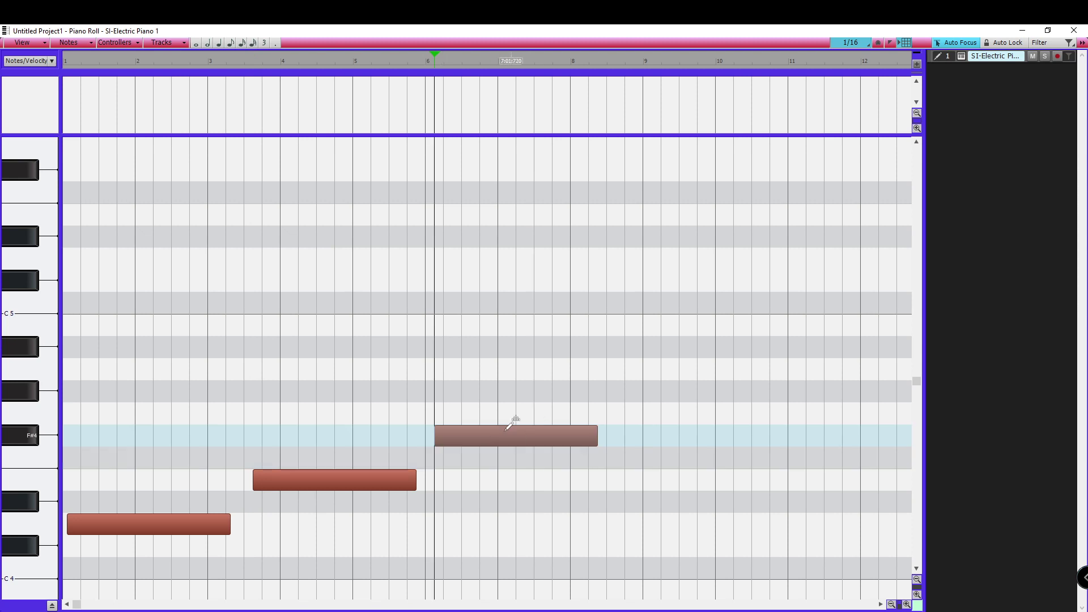
pyautogui.click(602, 413)
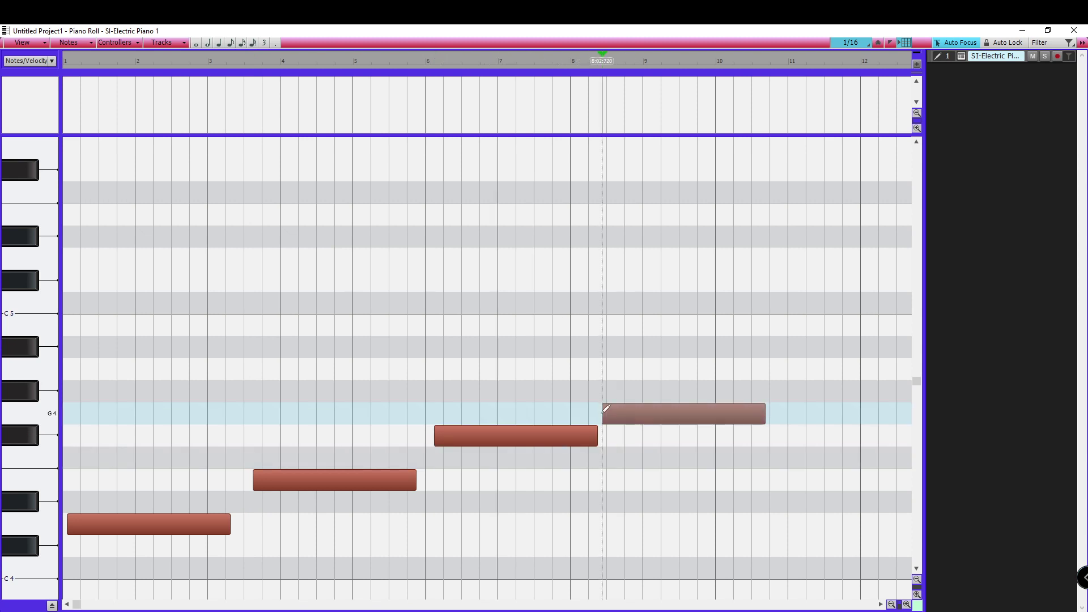
pyautogui.click(792, 369)
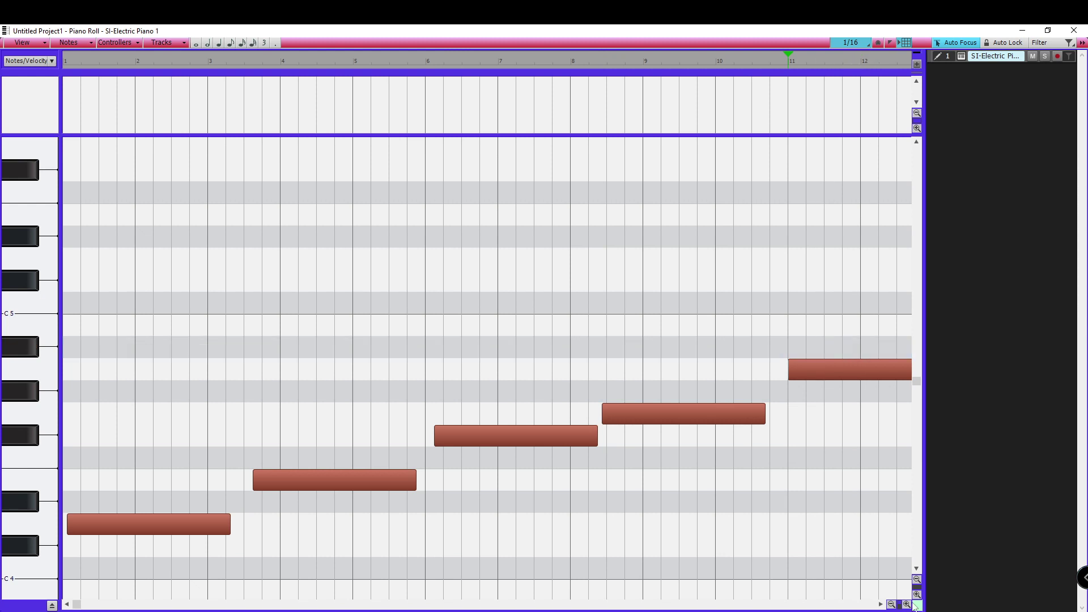
pyautogui.click(891, 604)
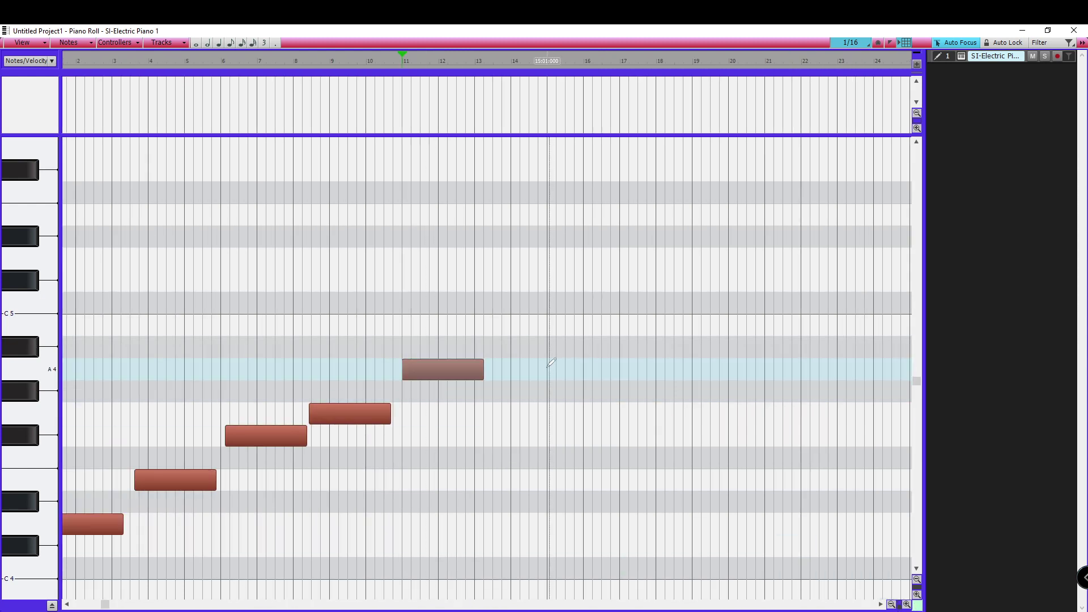
# Step: Continue the run with B4, Db5 and higher notes up to E5 around bars 14 to 22
pyautogui.click(517, 324)
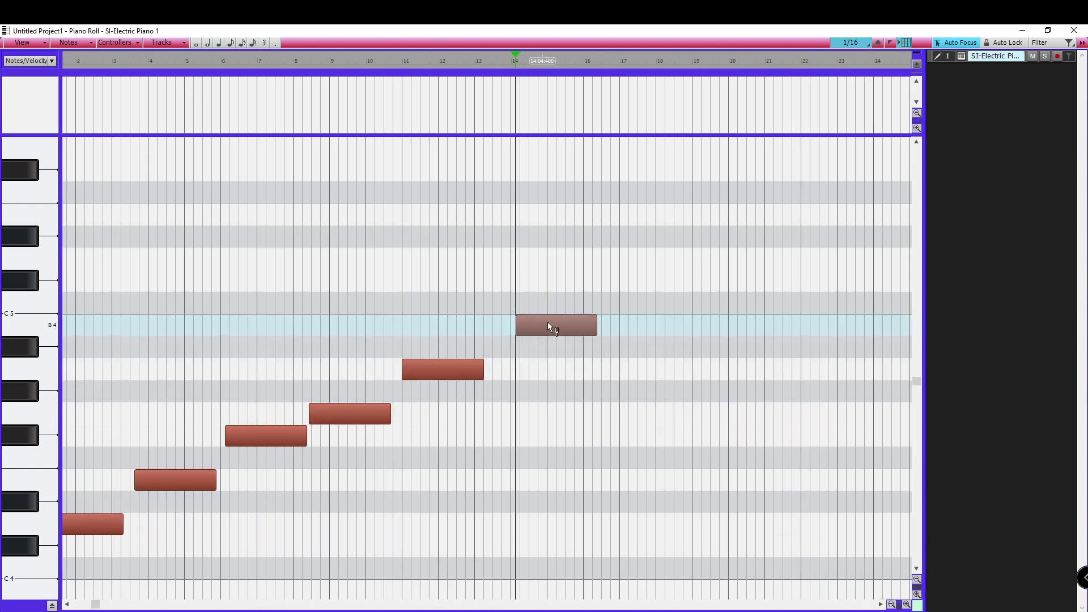
pyautogui.click(623, 282)
pyautogui.click(716, 259)
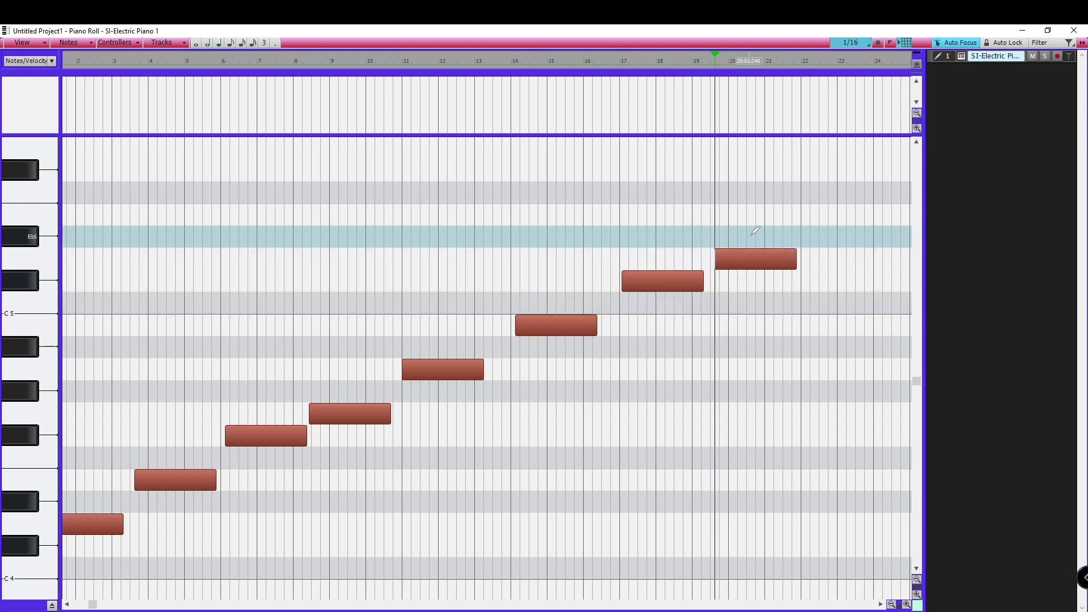
pyautogui.click(831, 214)
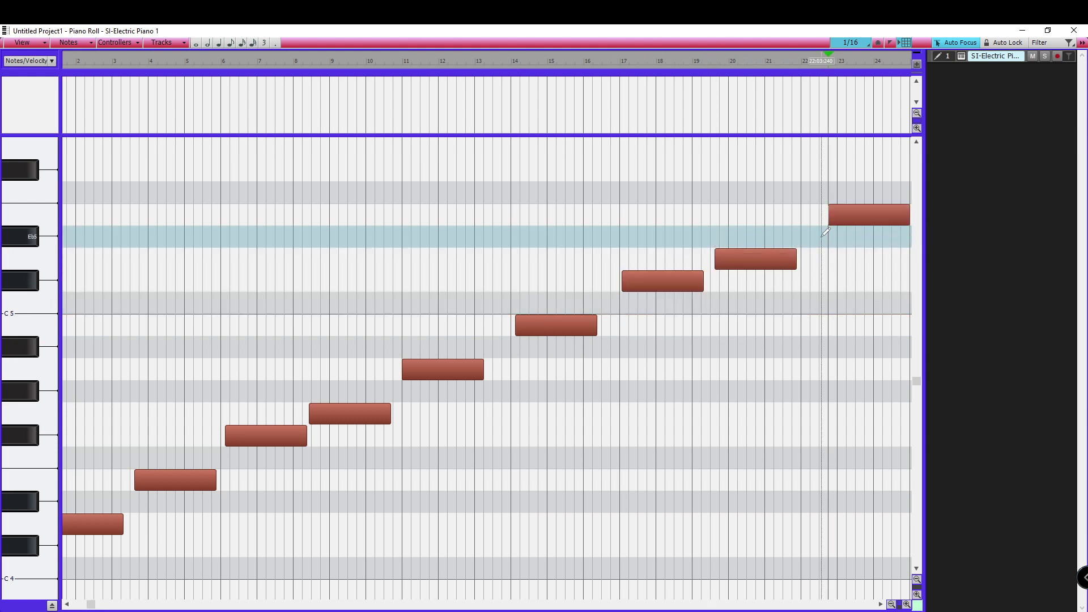
pyautogui.click(892, 604)
pyautogui.click(892, 604)
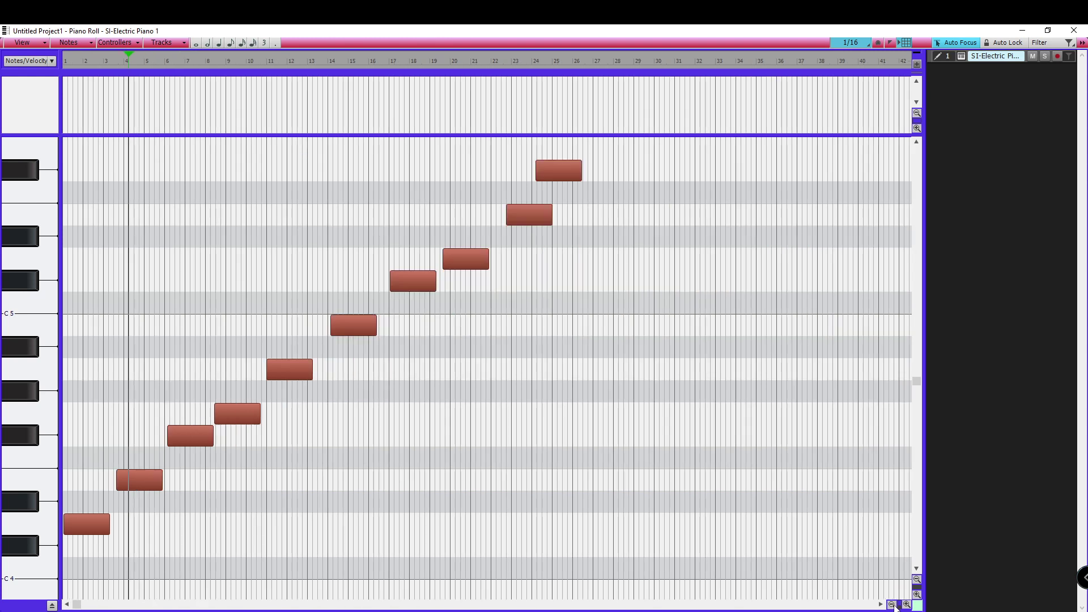
pyautogui.click(891, 604)
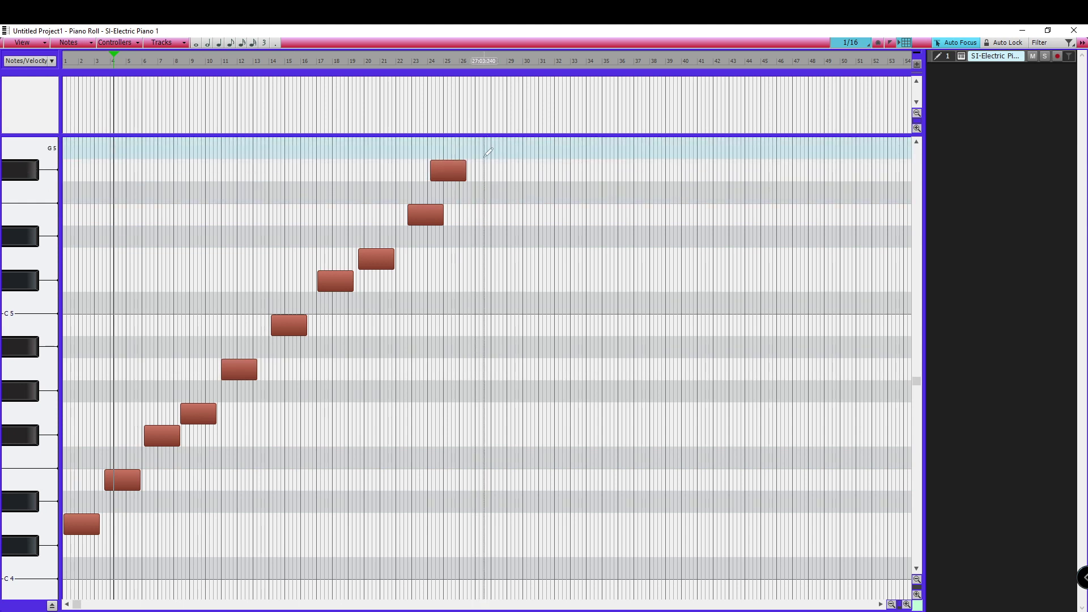
# Step: Lengthen the note near bar 19, then select all test notes and delete them
pyautogui.moveTo(485, 146); pyautogui.dragTo(359, 259)
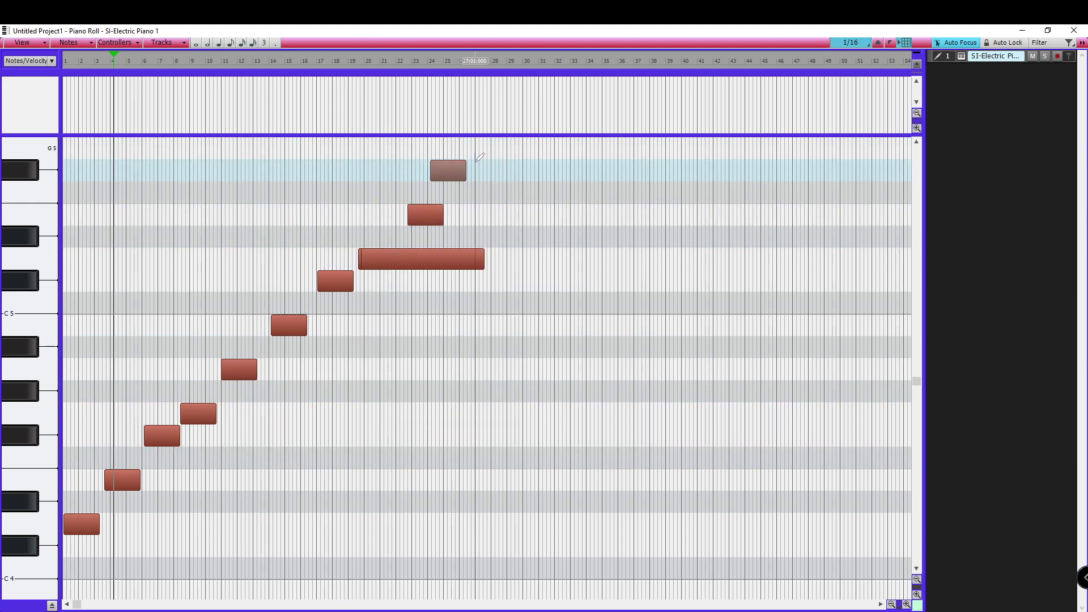
pyautogui.moveTo(476, 154); pyautogui.dragTo(16, 542)
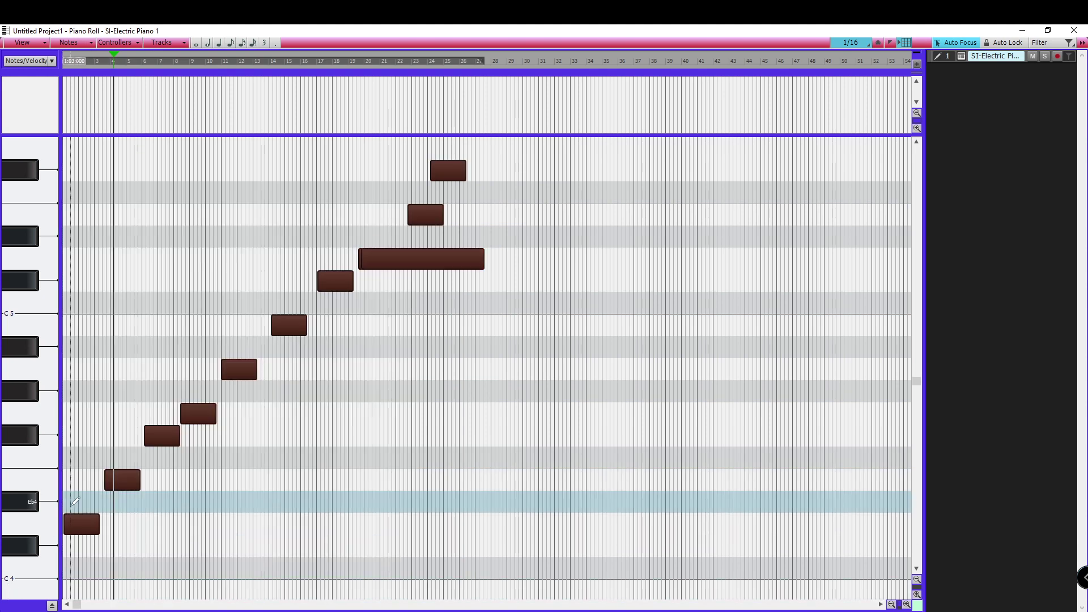
pyautogui.press('Delete')
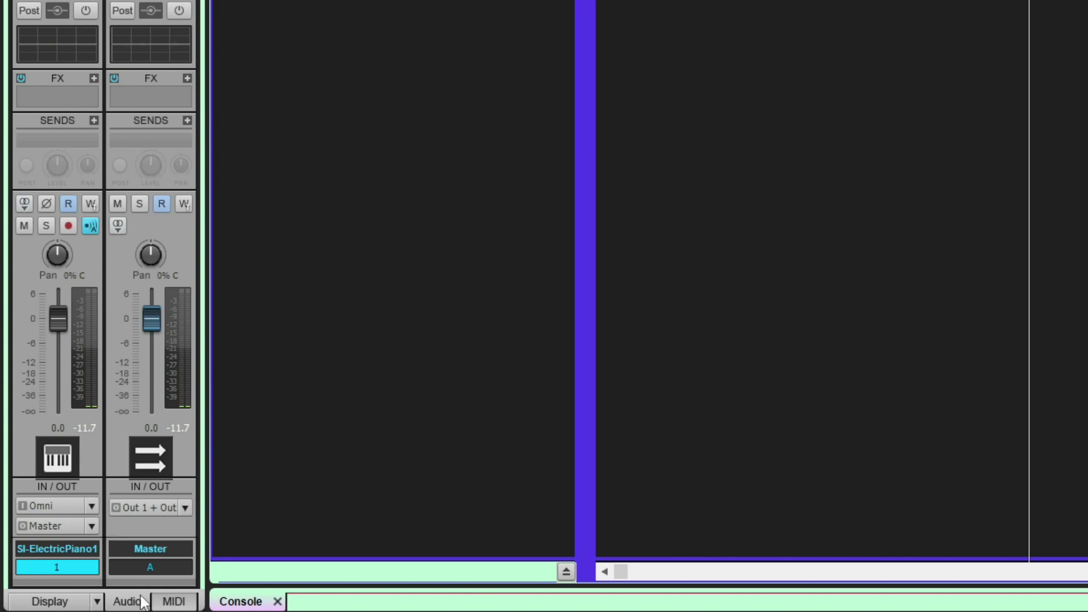
# Step: In the Console's MIDI controls, enable Snap to Scale with root E and Exotic Scales > Egyptian I
pyautogui.click(170, 602)
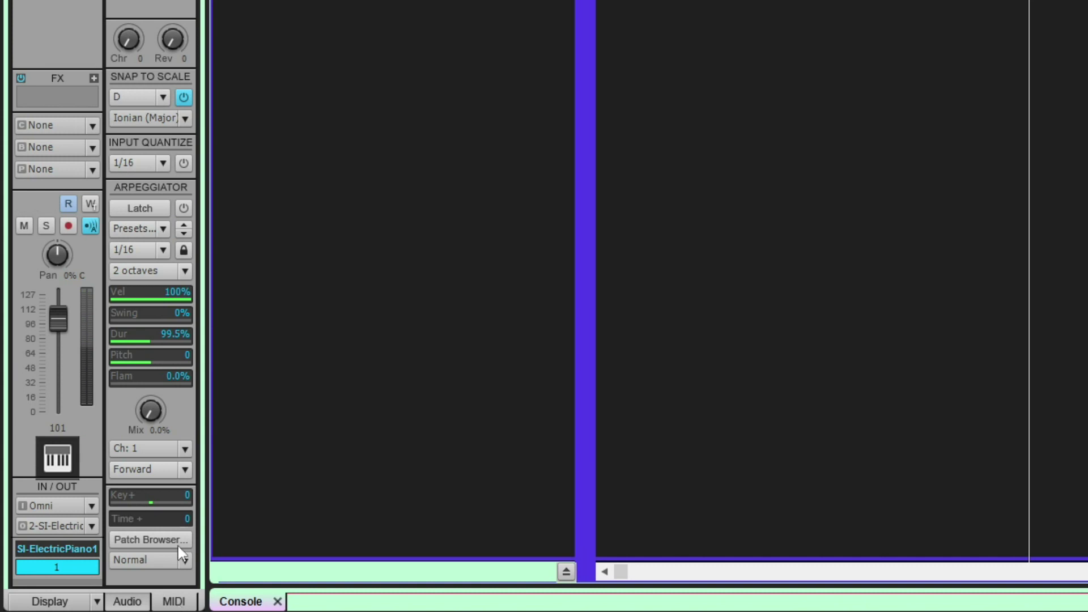
pyautogui.click(183, 96)
pyautogui.click(145, 97)
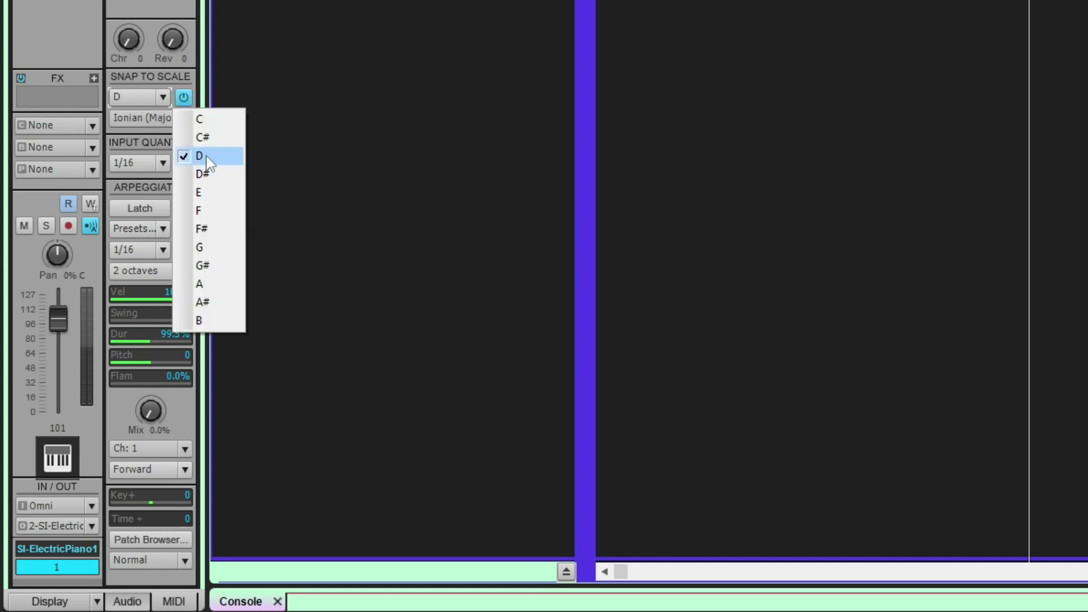
pyautogui.click(207, 192)
pyautogui.click(183, 117)
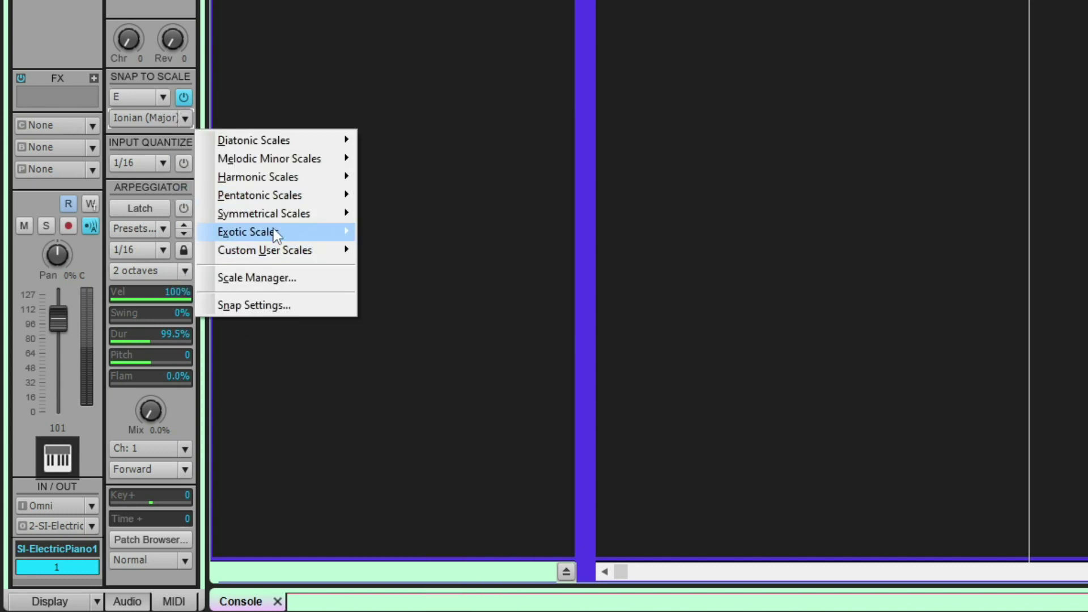
pyautogui.moveTo(327, 230)
pyautogui.click(449, 219)
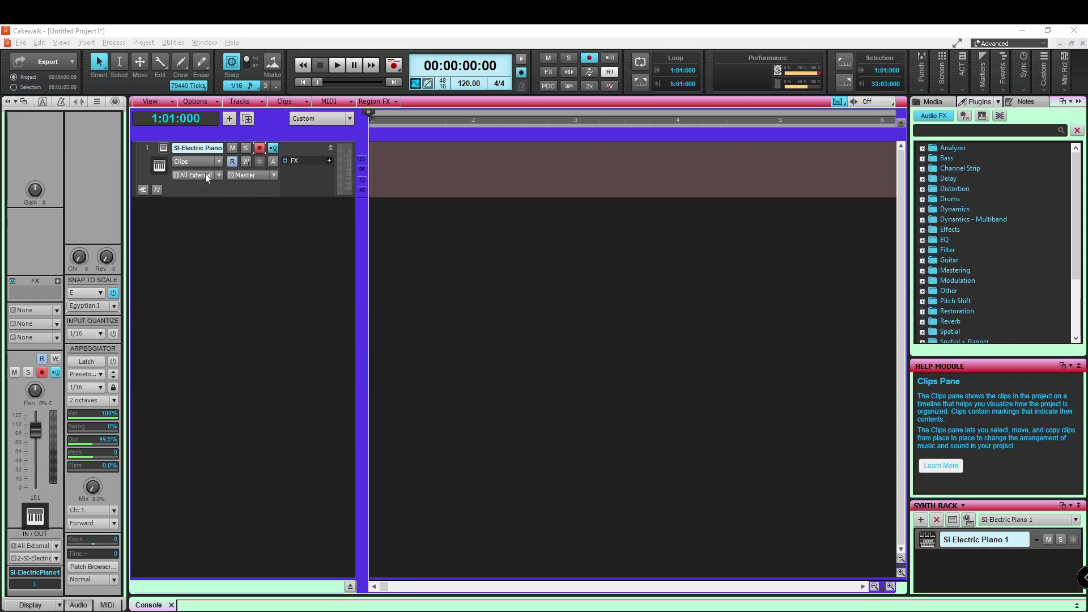
# Step: Reopen the piano track's Piano Roll and maximize it
pyautogui.click(396, 154)
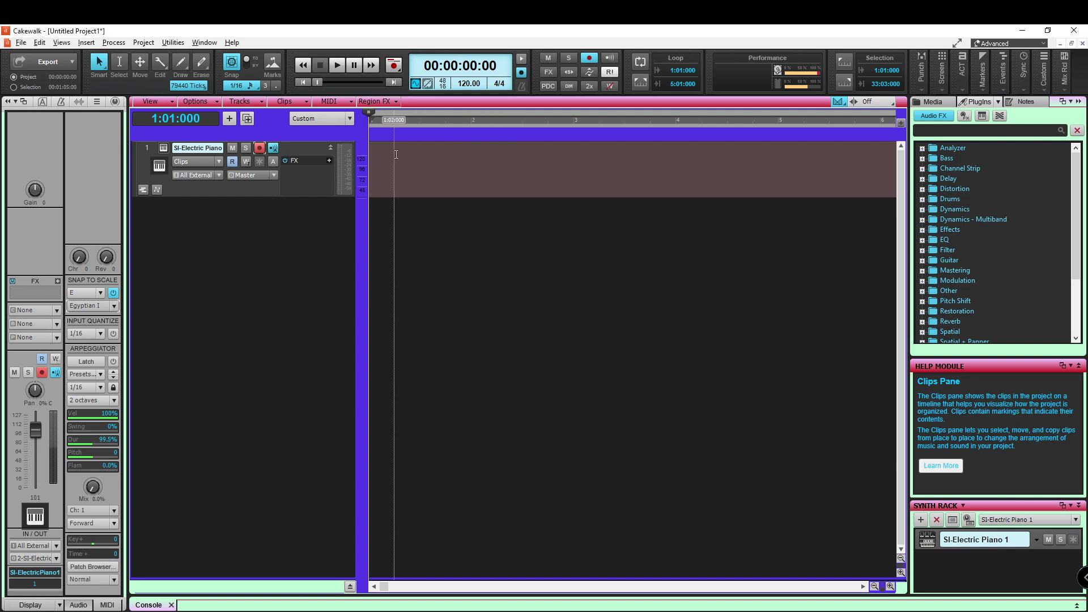
pyautogui.doubleClick(396, 154)
pyautogui.doubleClick(479, 77)
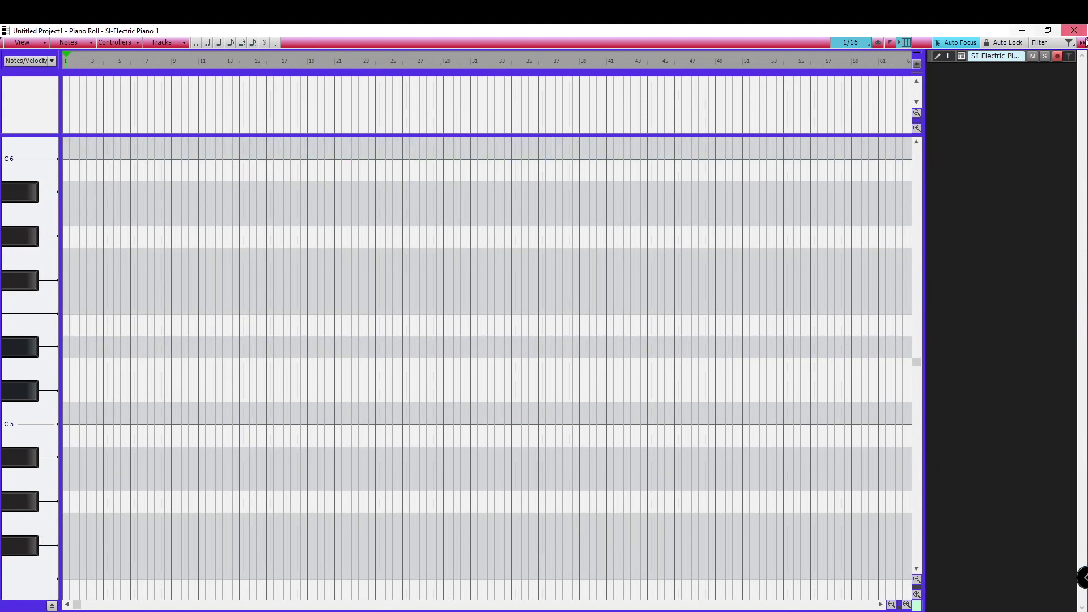
# Step: Check Scales > Exotic Scales in the snap menu to confirm Egyptian I is selected
pyautogui.rightClick(997, 63)
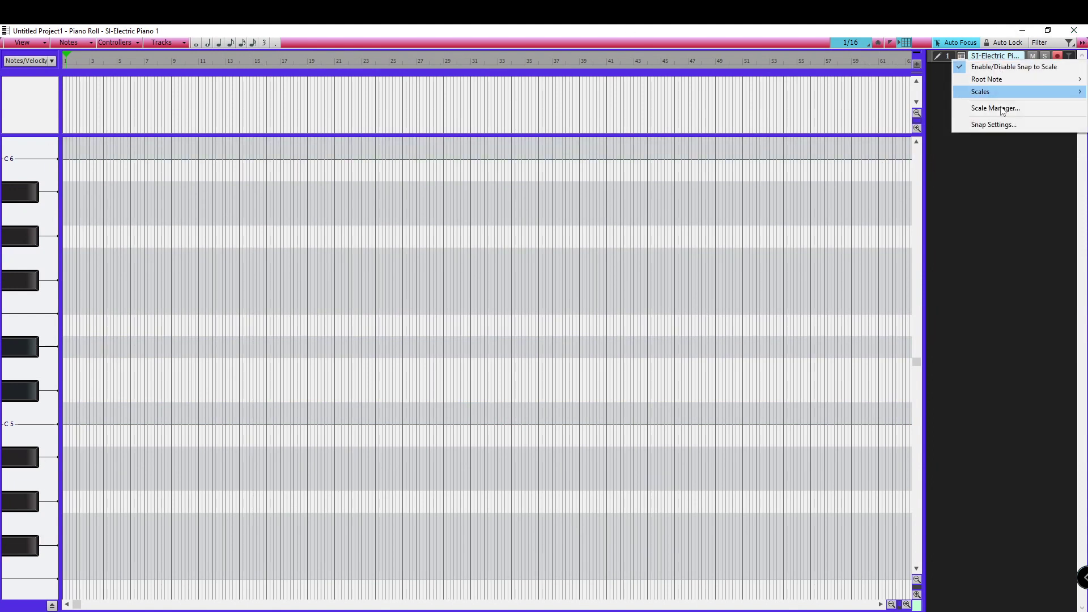
pyautogui.moveTo(1019, 78)
pyautogui.moveTo(996, 95)
pyautogui.moveTo(912, 155)
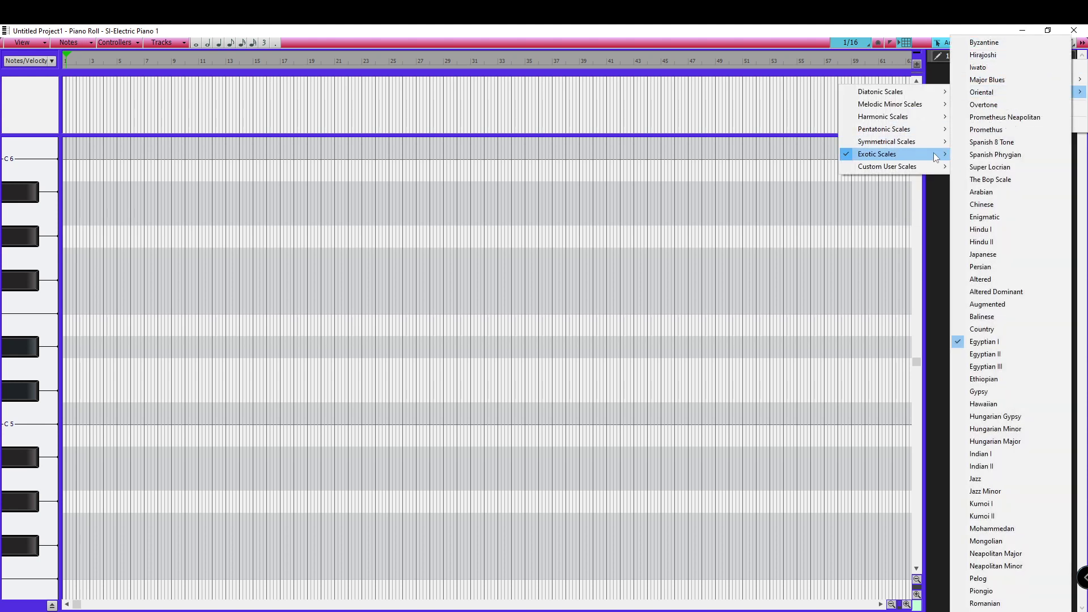
pyautogui.click(945, 199)
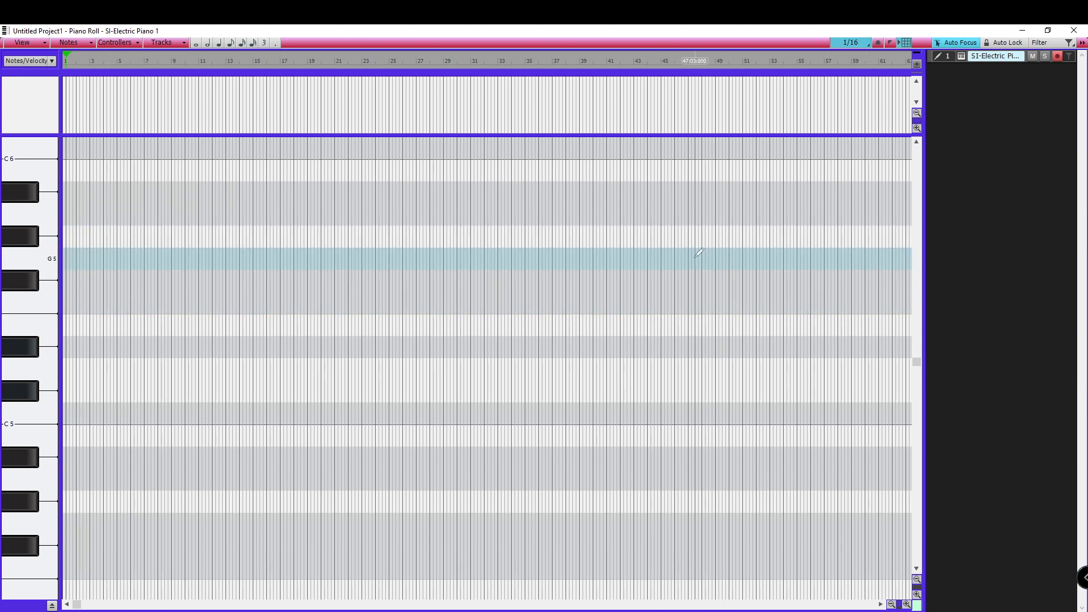
# Step: Close the Piano Roll and open the Colors page of Edit > Preferences, searching the list
pyautogui.click(1023, 30)
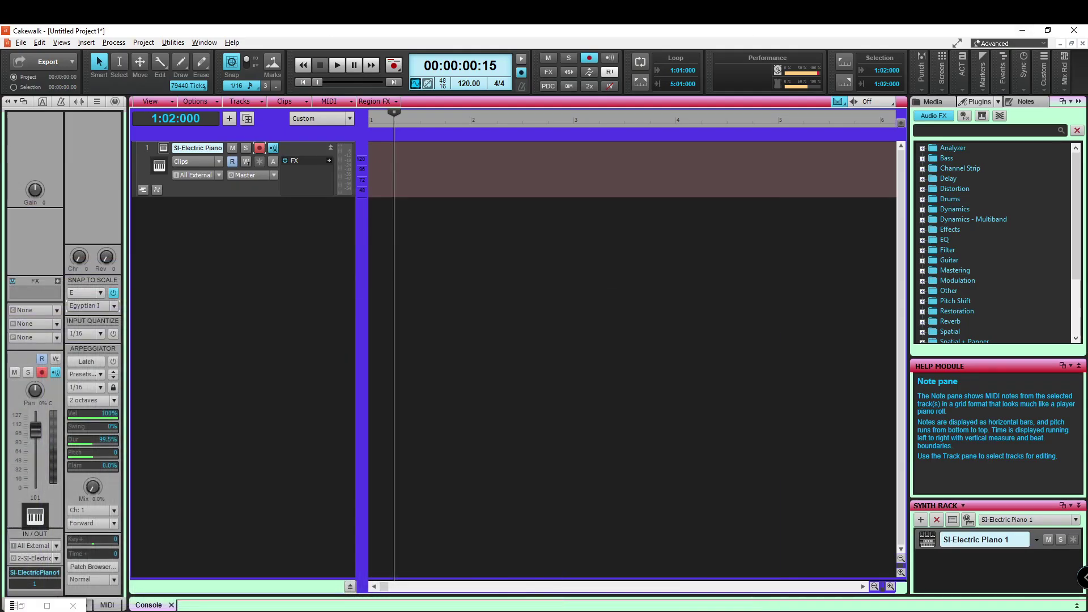
pyautogui.click(40, 42)
pyautogui.click(102, 225)
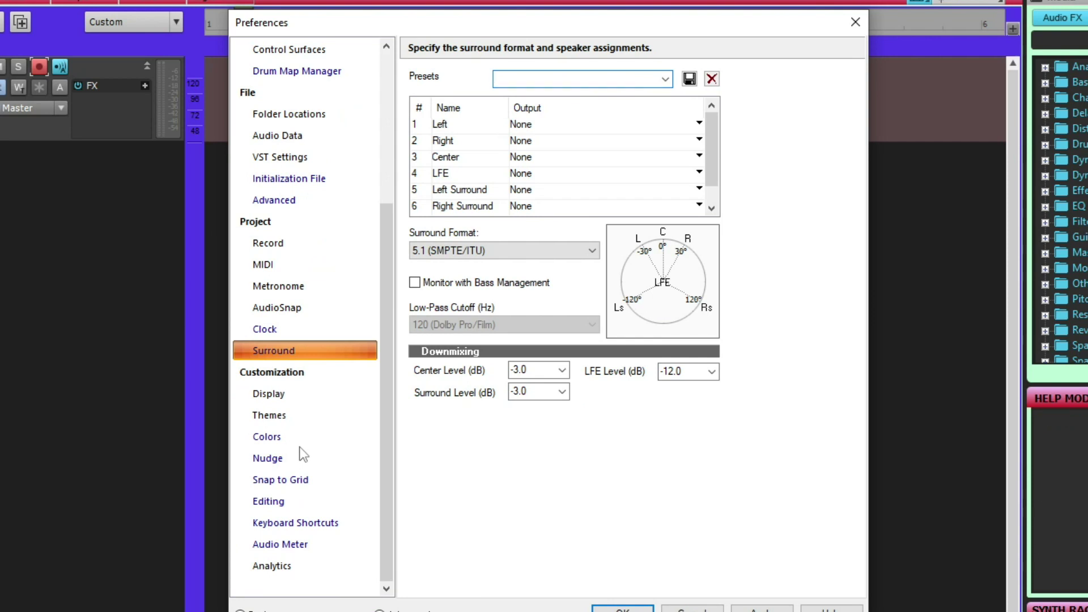
pyautogui.click(277, 437)
pyautogui.click(537, 123)
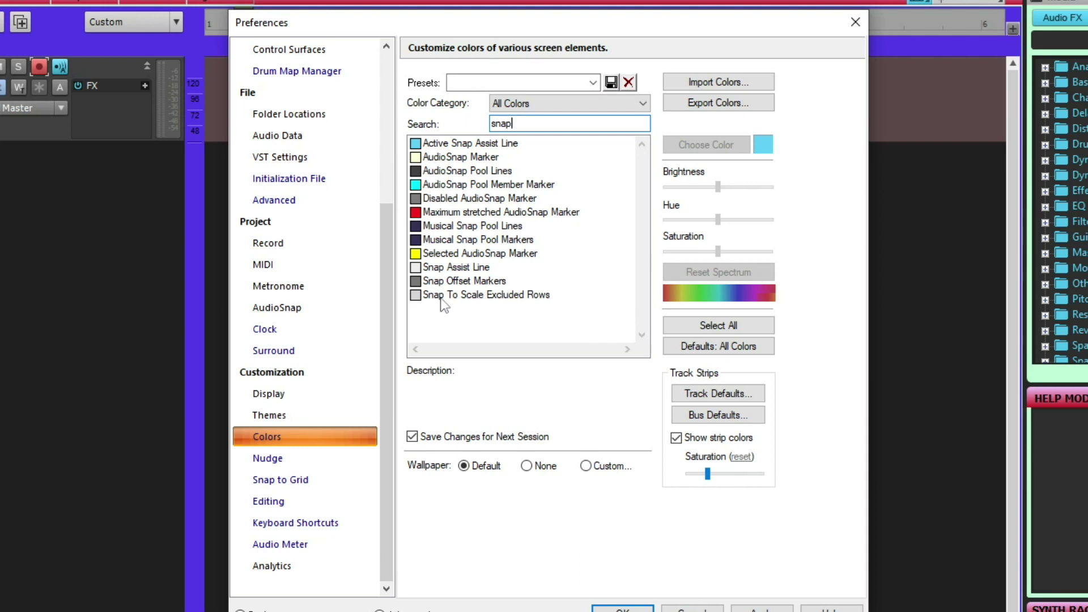
# Step: Set Snap To Scale Excluded Rows to dark purple and apply the preferences
pyautogui.click(418, 297)
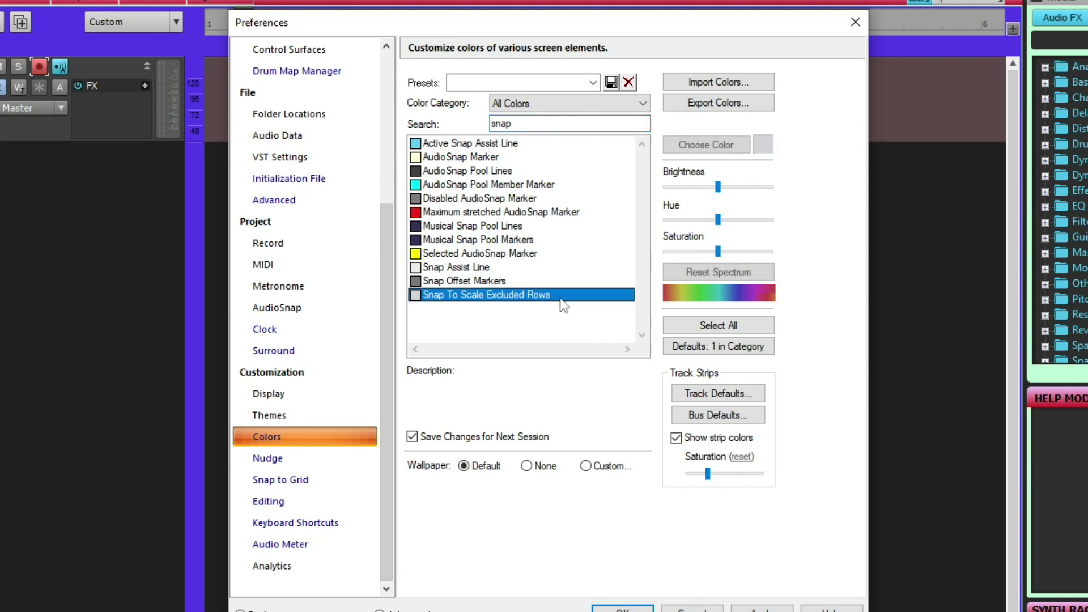
pyautogui.click(721, 147)
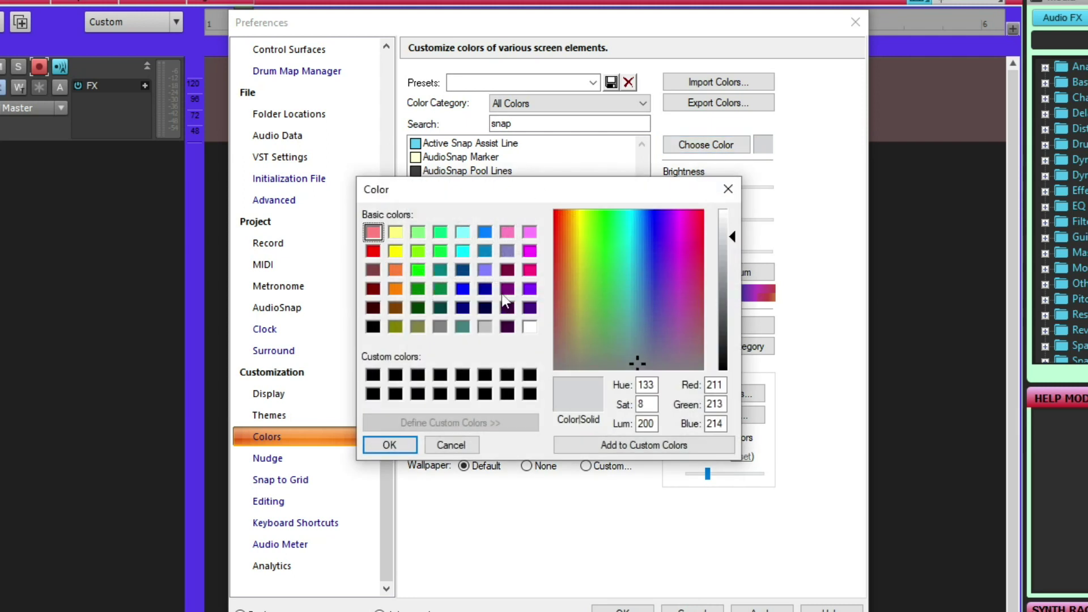
pyautogui.click(485, 308)
pyautogui.click(507, 309)
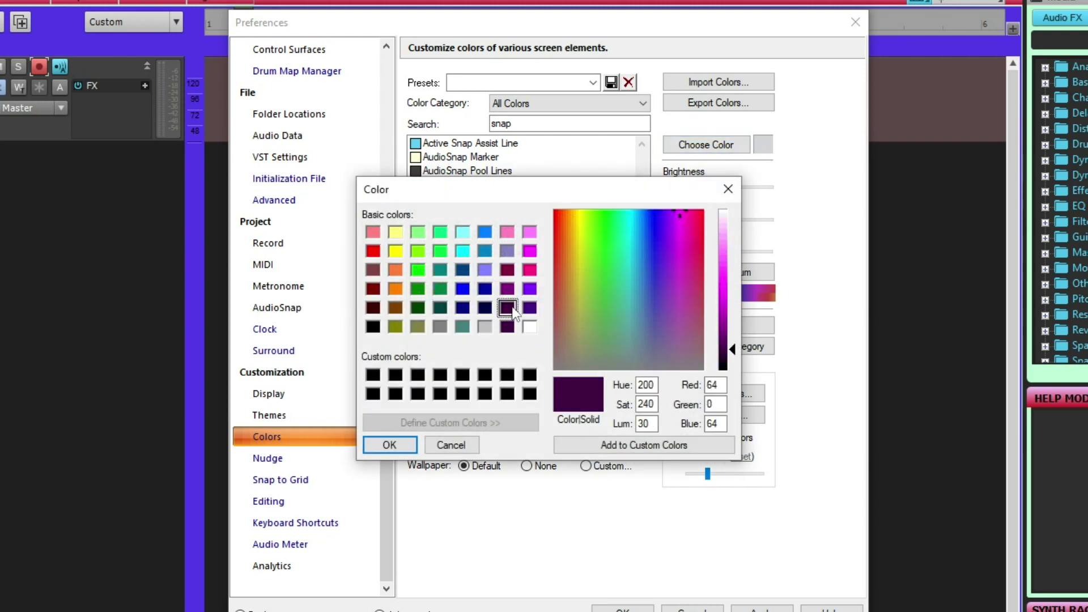
pyautogui.click(373, 450)
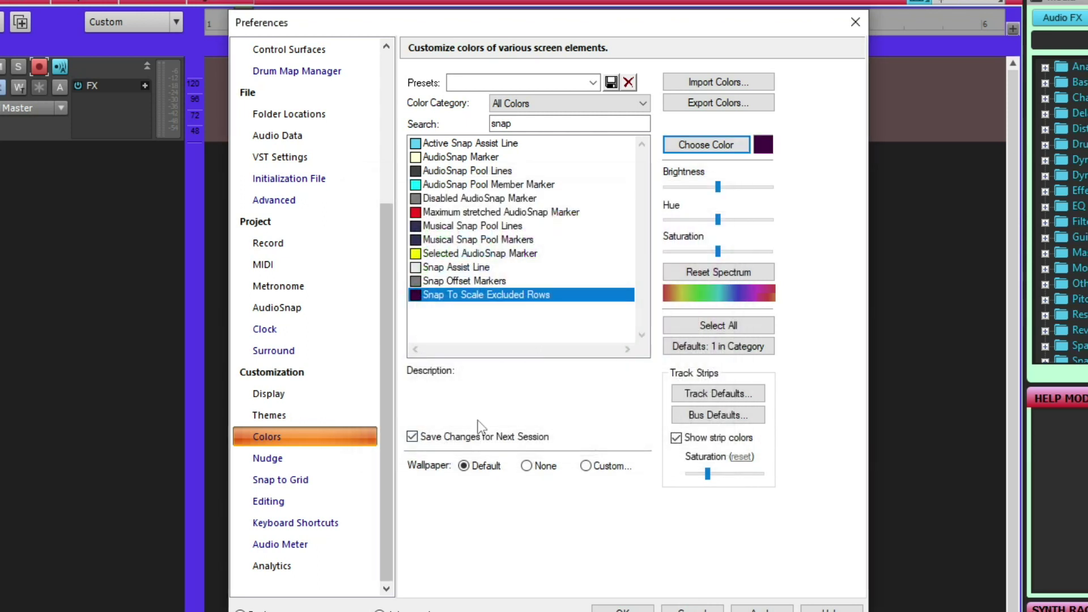
pyautogui.click(623, 609)
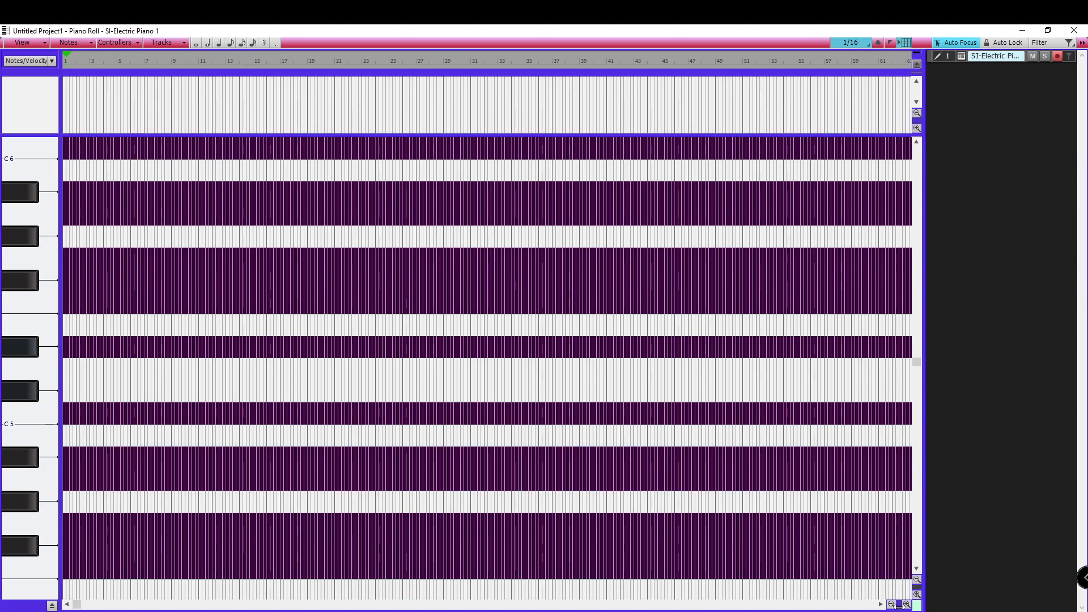
# Step: Zoom in to about nine bars and set the new-note duration to an eighth note
pyautogui.click(907, 604)
pyautogui.click(907, 604)
pyautogui.click(907, 604)
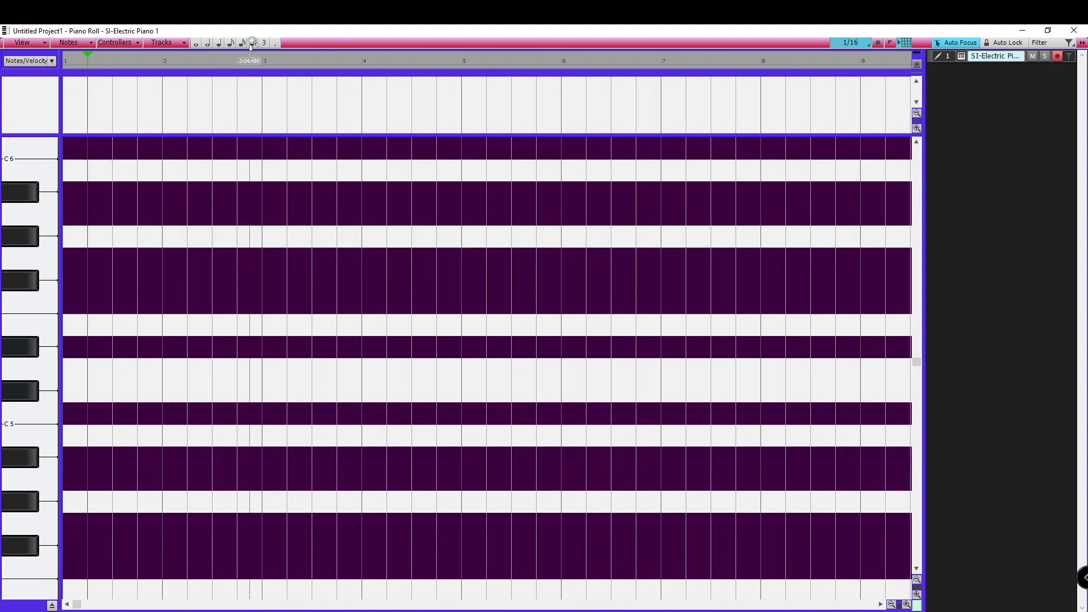
pyautogui.click(230, 45)
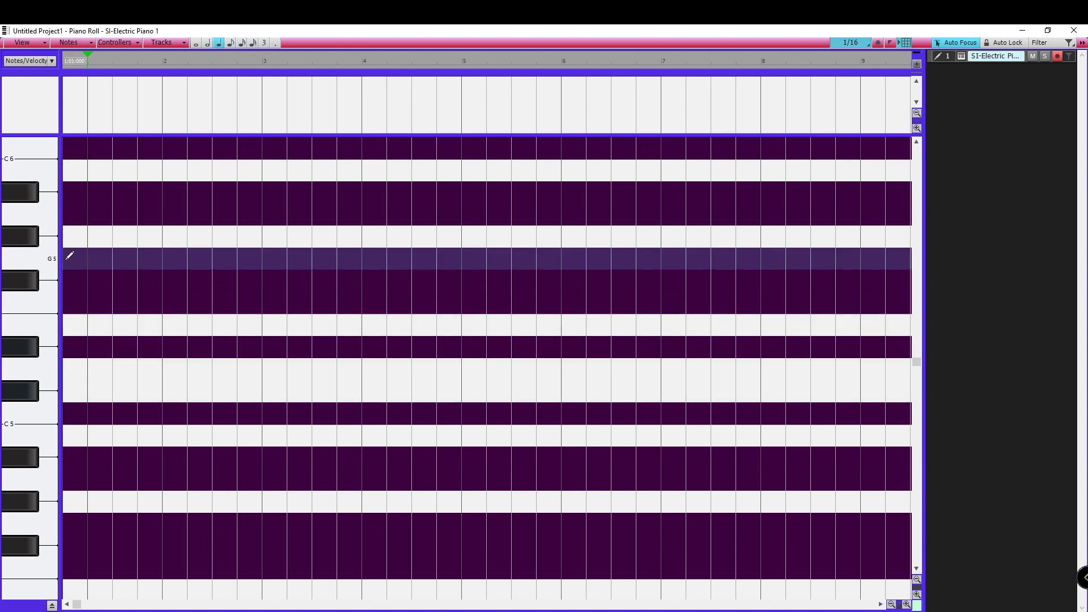
# Step: Draw chord notes on B5, E5, D5 and B4, aligned at 1:01:000
pyautogui.click(75, 245)
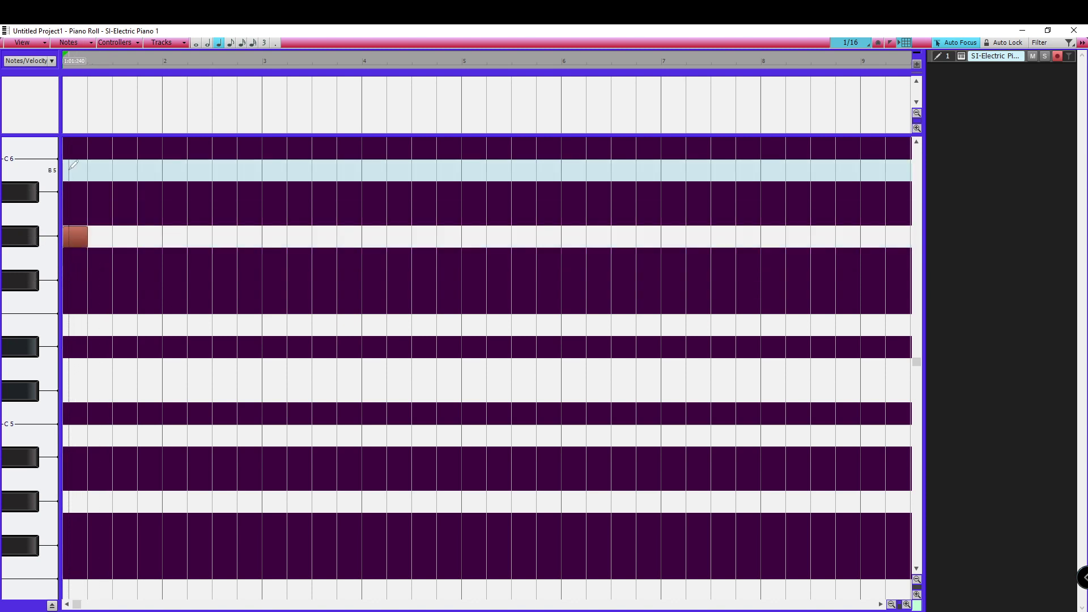
pyautogui.moveTo(71, 169)
pyautogui.mouseDown()
pyautogui.moveTo(78, 175)
pyautogui.moveTo(68, 176)
pyautogui.mouseUp()
pyautogui.click(72, 324)
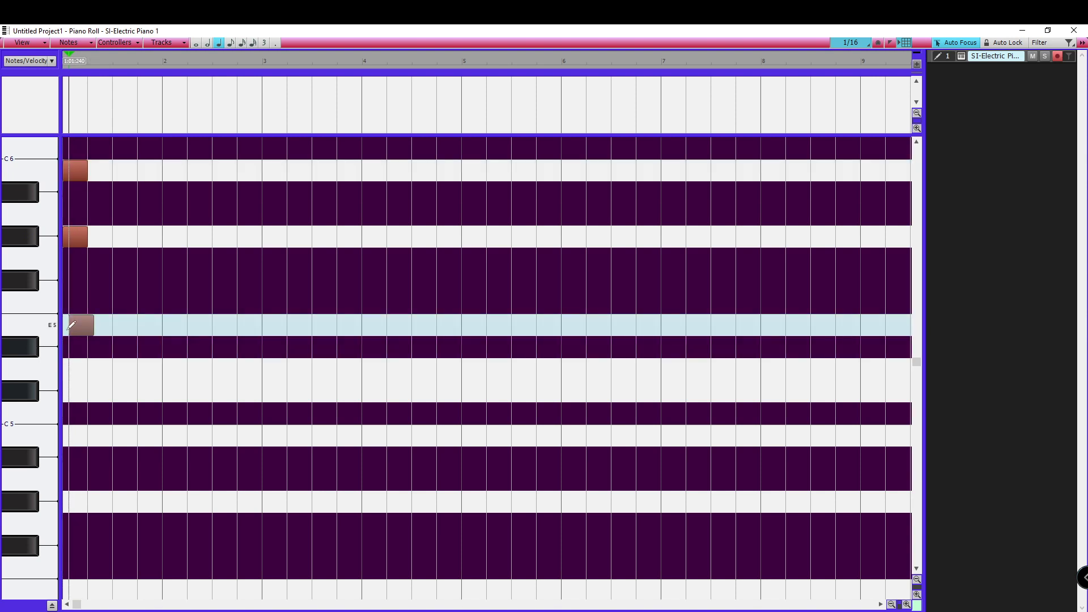
pyautogui.moveTo(71, 326); pyautogui.dragTo(65, 327)
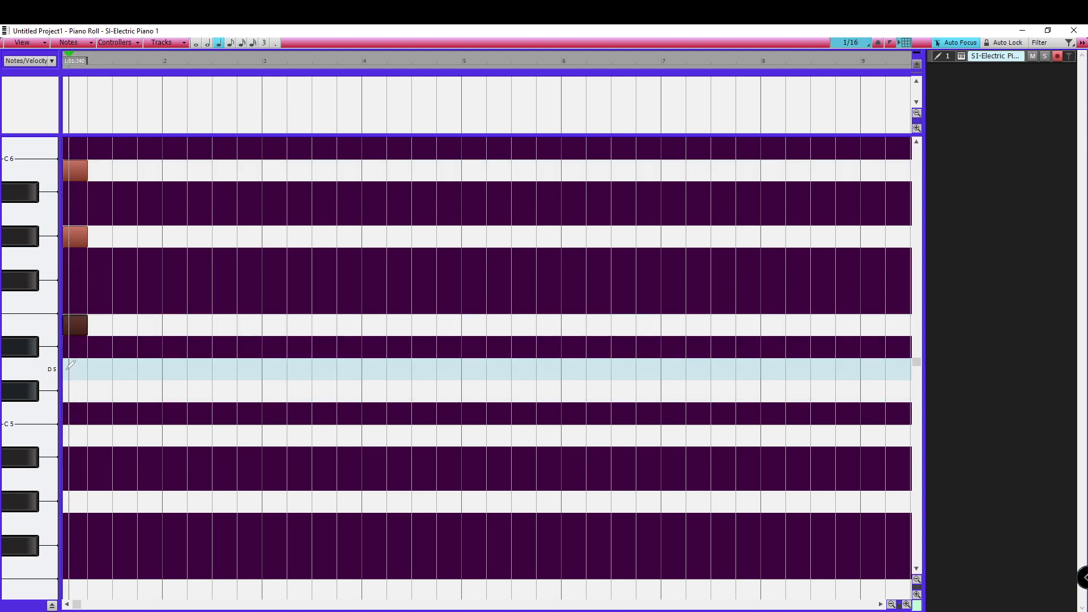
pyautogui.click(71, 366)
pyautogui.moveTo(71, 366); pyautogui.dragTo(64, 368)
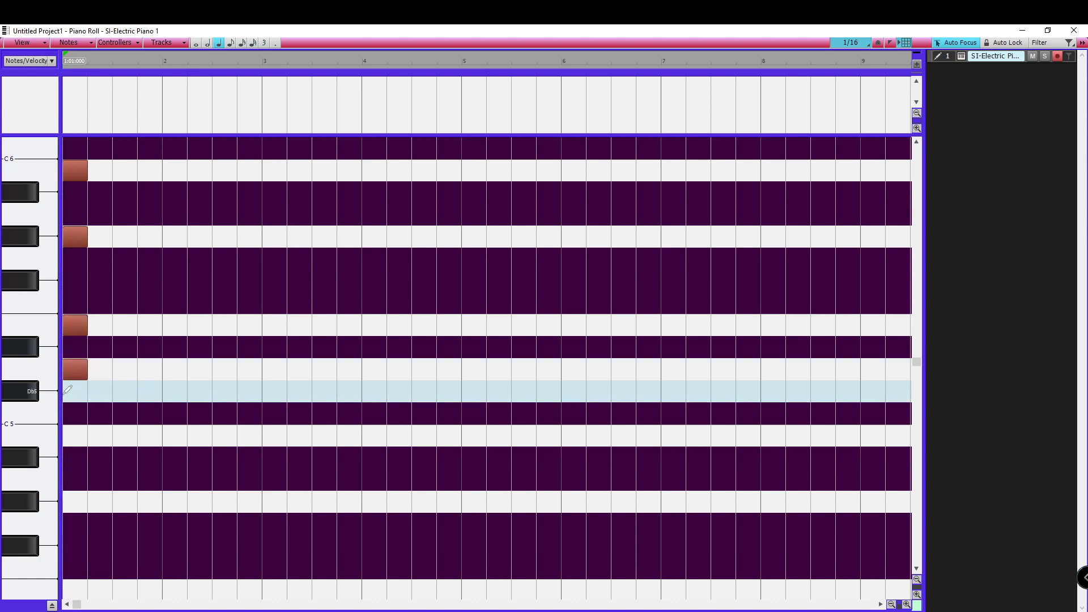
pyautogui.click(68, 433)
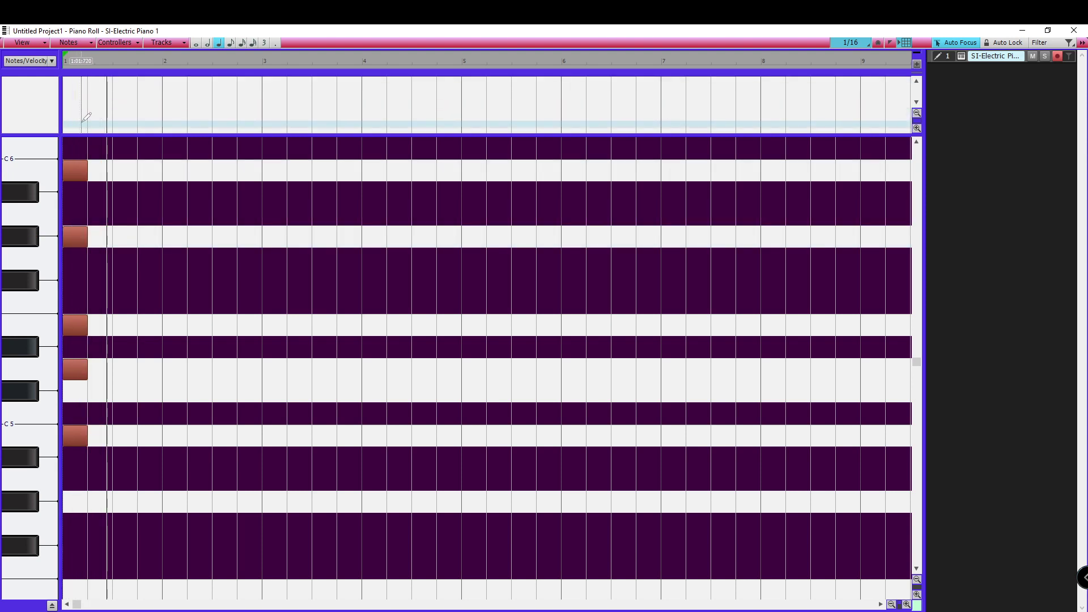
# Step: Select the chord, copy it later and two semitones higher, and play it back
pyautogui.scroll(2, 86, 283)
pyautogui.moveTo(111, 187); pyautogui.dragTo(80, 510)
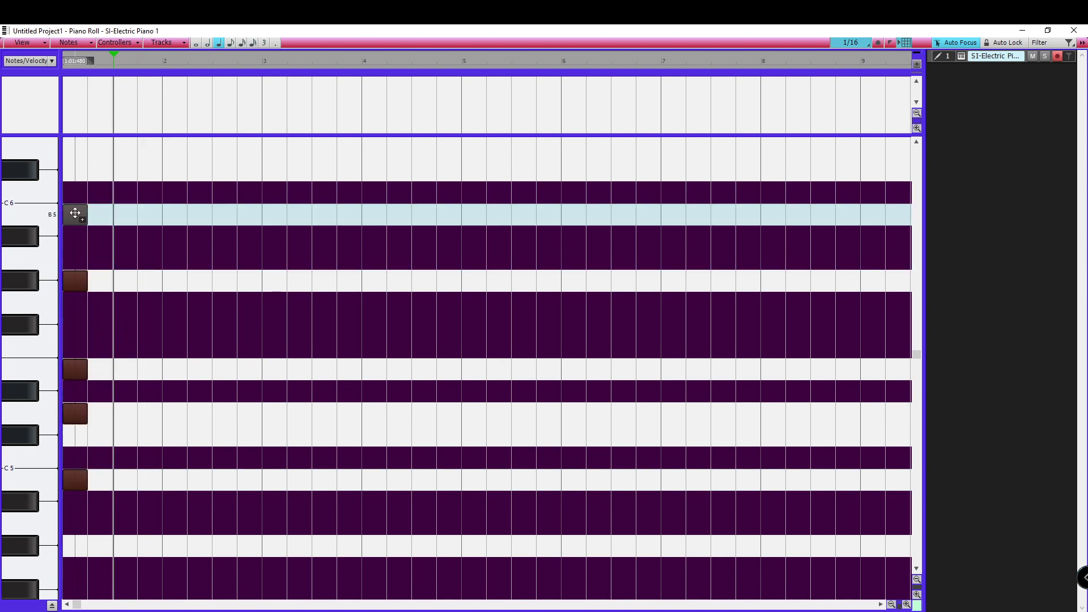
pyautogui.moveTo(75, 213)
pyautogui.mouseDown()
pyautogui.moveTo(148, 214)
pyautogui.moveTo(150, 185)
pyautogui.mouseUp()
pyautogui.click(63, 62)
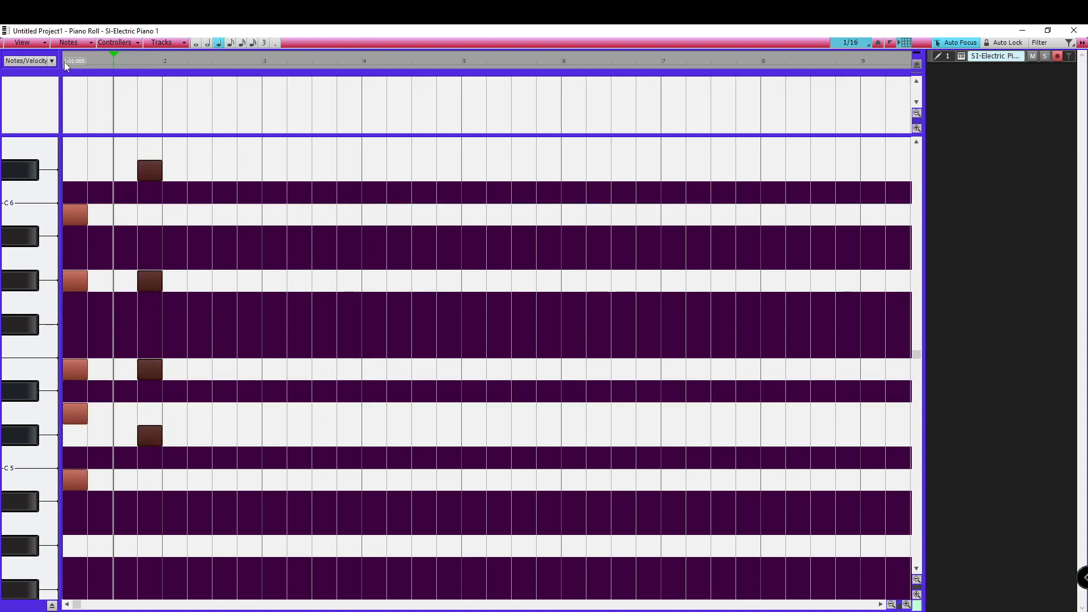
pyautogui.press('space')
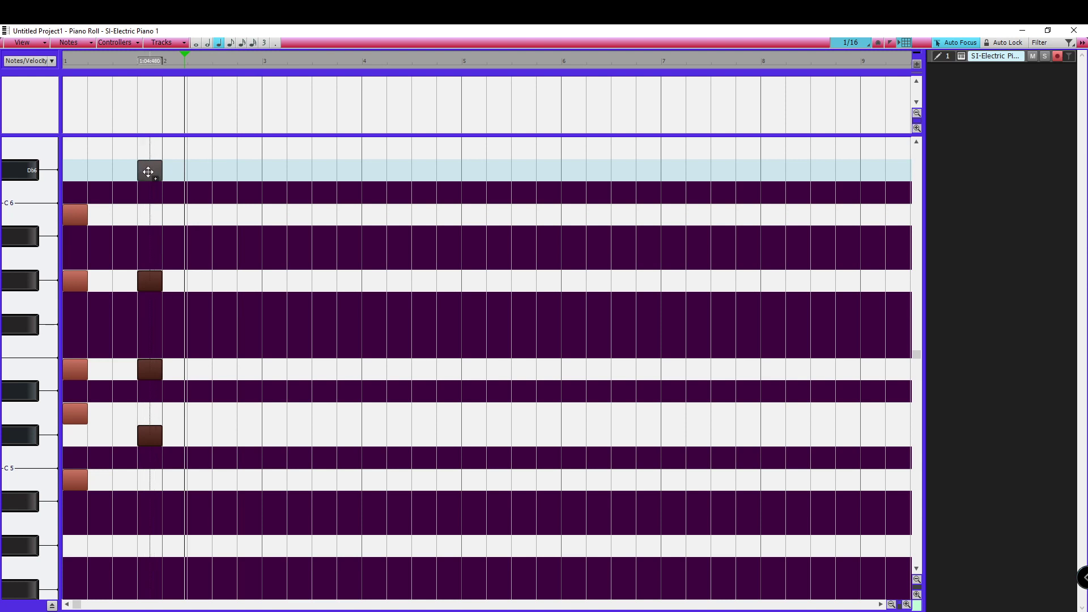
# Step: Place another chord copy in bar 2 and lengthen its notes, playing from the start
pyautogui.moveTo(148, 172); pyautogui.dragTo(211, 296)
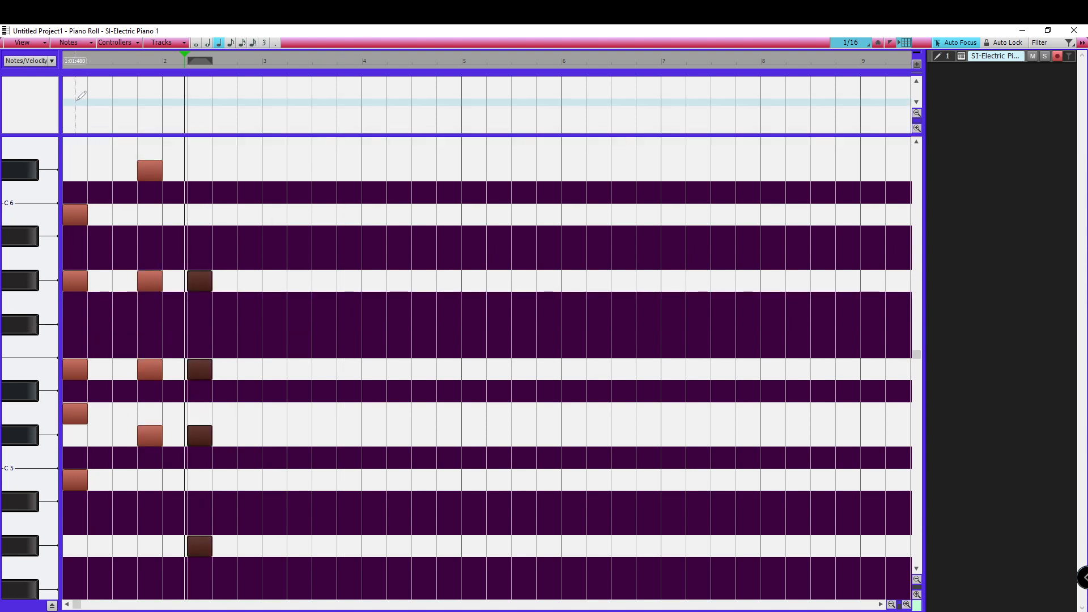
pyautogui.press('w')
pyautogui.press('space')
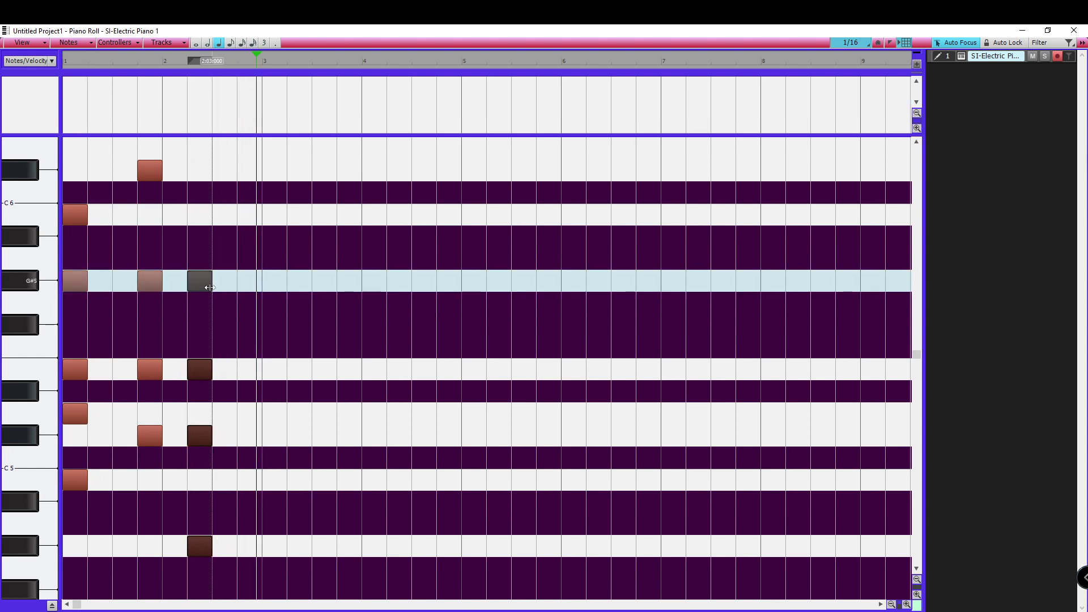
pyautogui.moveTo(209, 287); pyautogui.dragTo(253, 291)
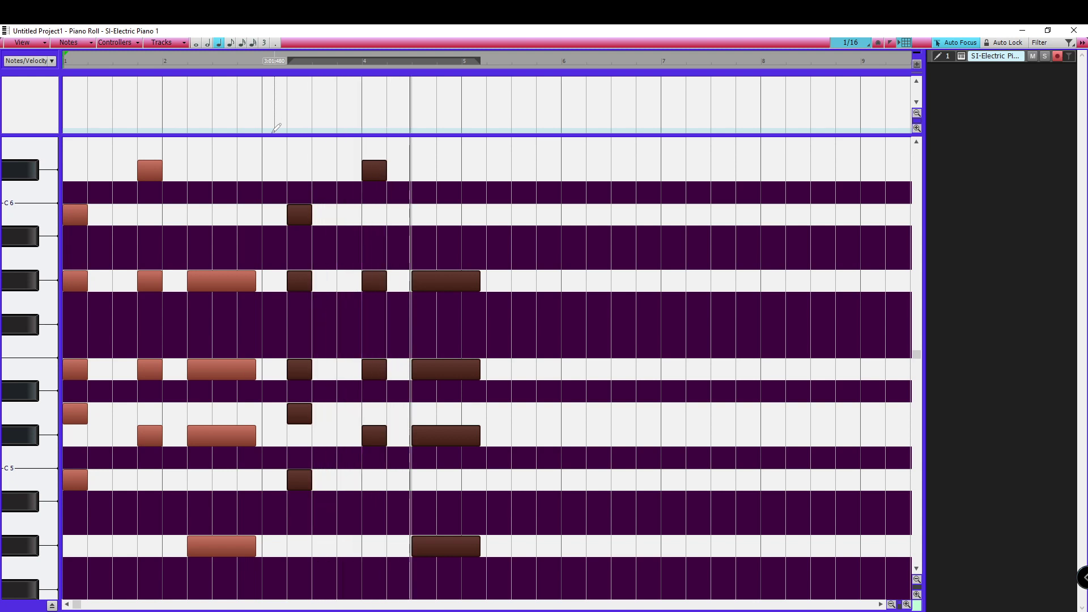
pyautogui.press('space')
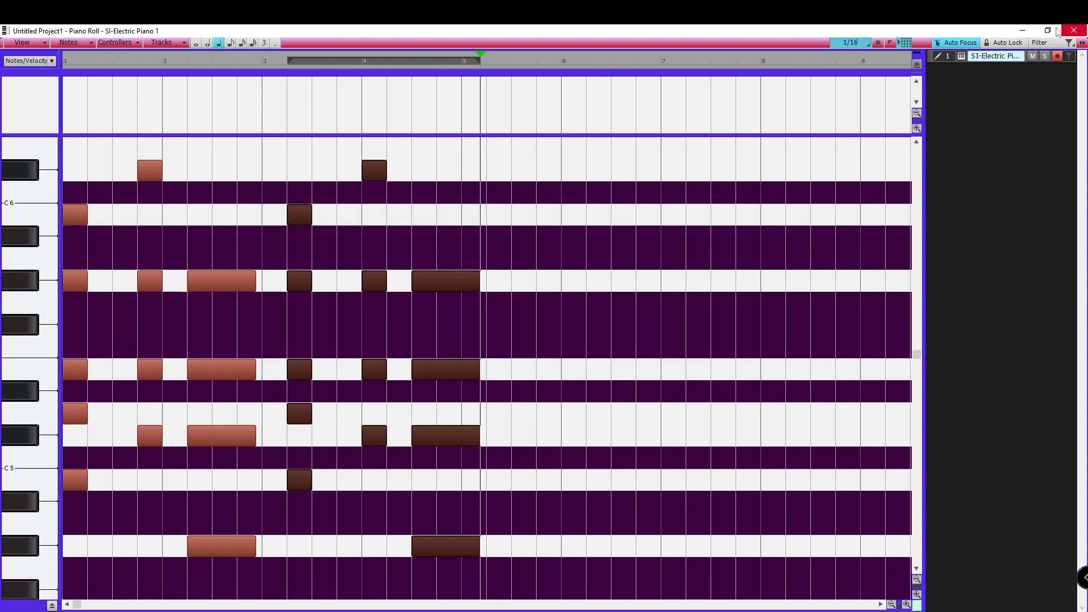
# Step: Close the Piano Roll, search 'snap' in Edit > Preferences > Colors, then dismiss Preferences unchanged
pyautogui.click(1022, 30)
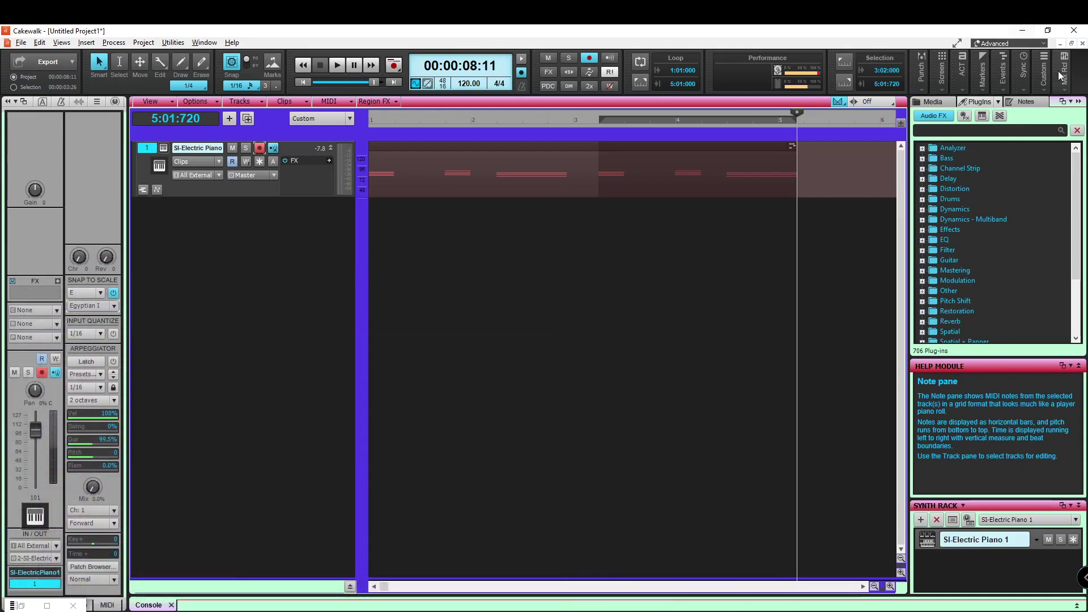
pyautogui.click(39, 43)
pyautogui.click(89, 225)
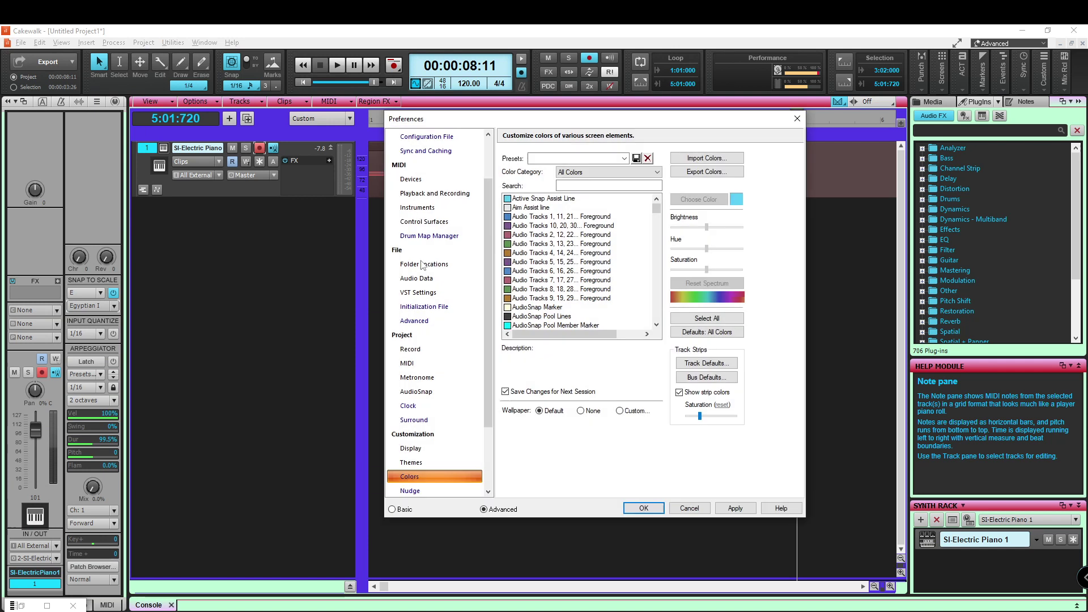
pyautogui.click(578, 187)
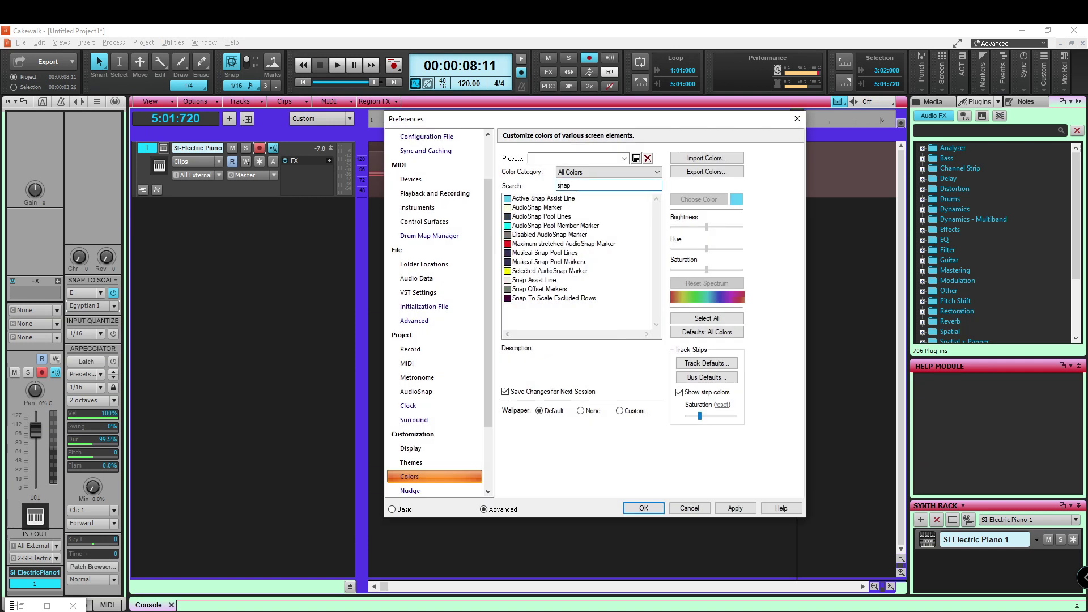
pyautogui.press('Escape')
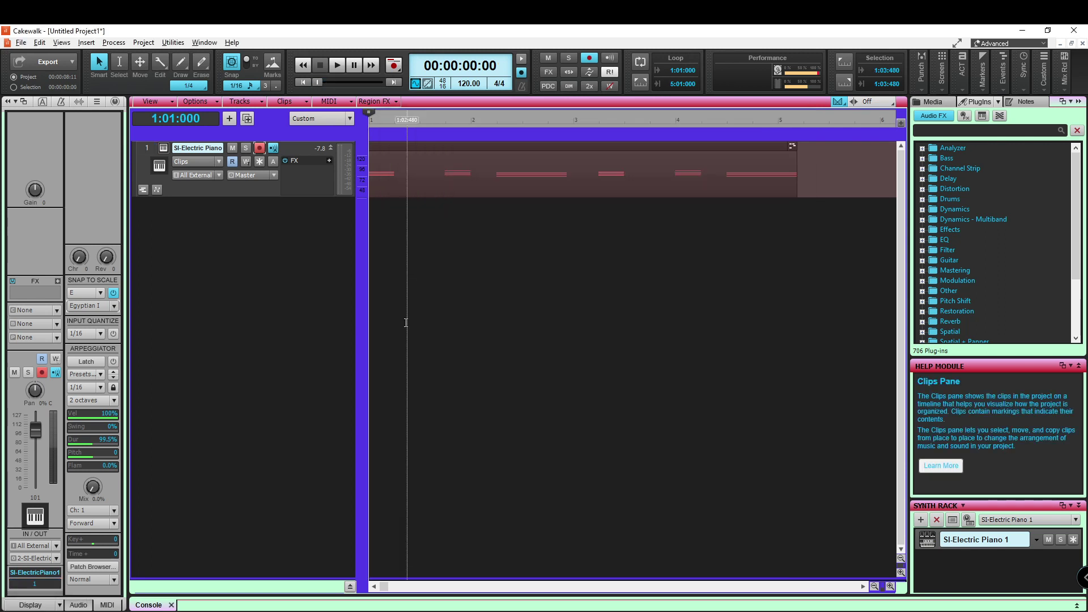